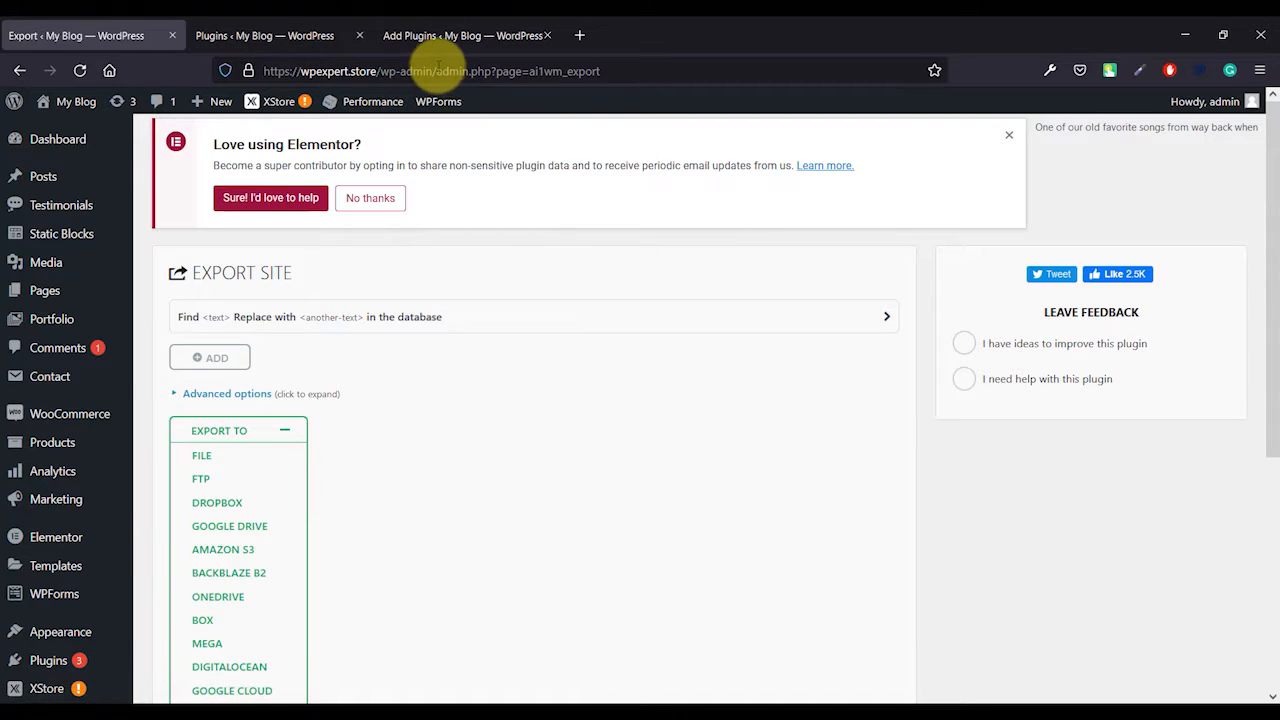
- Copy the site's wp-admin address and paste it into a new browser tab's address bar
{"action": "left_click_drag", "start_coordinate": [438, 71], "coordinate": [10, 85]}
{"action": "key", "text": "ctrl+c"}
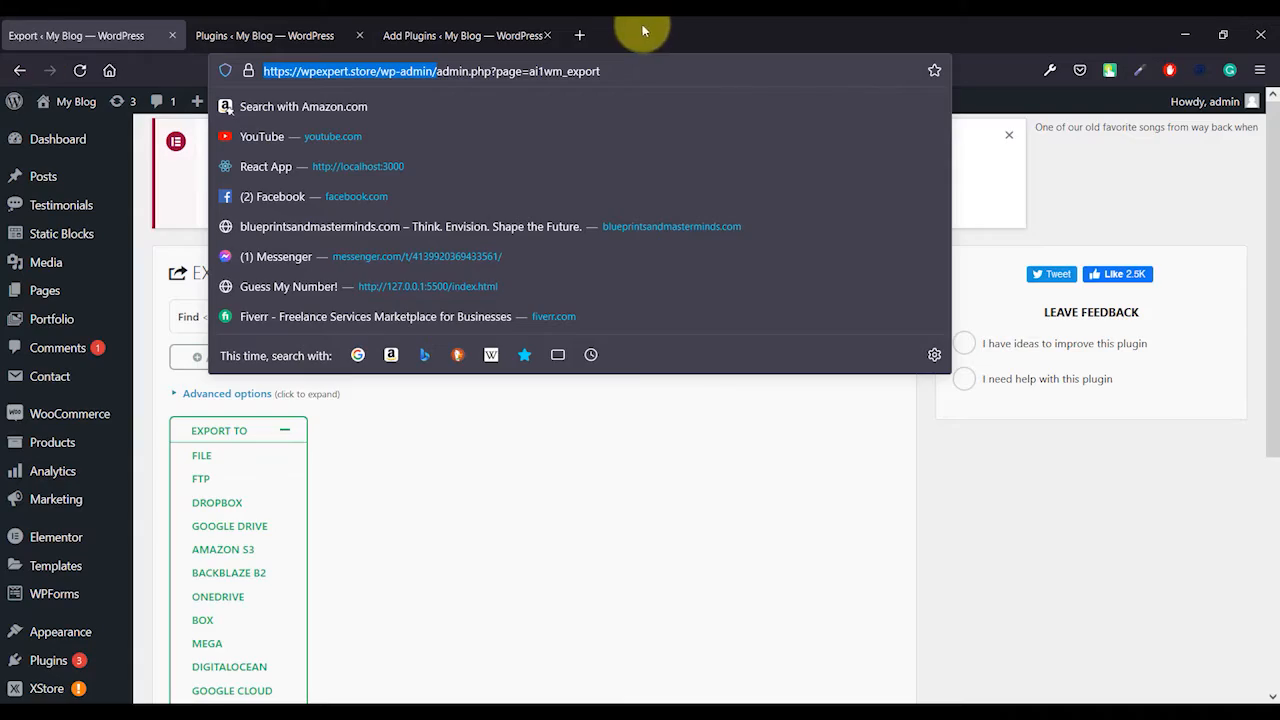
{"action": "left_click", "coordinate": [579, 35]}
{"action": "key", "text": "ctrl+v"}
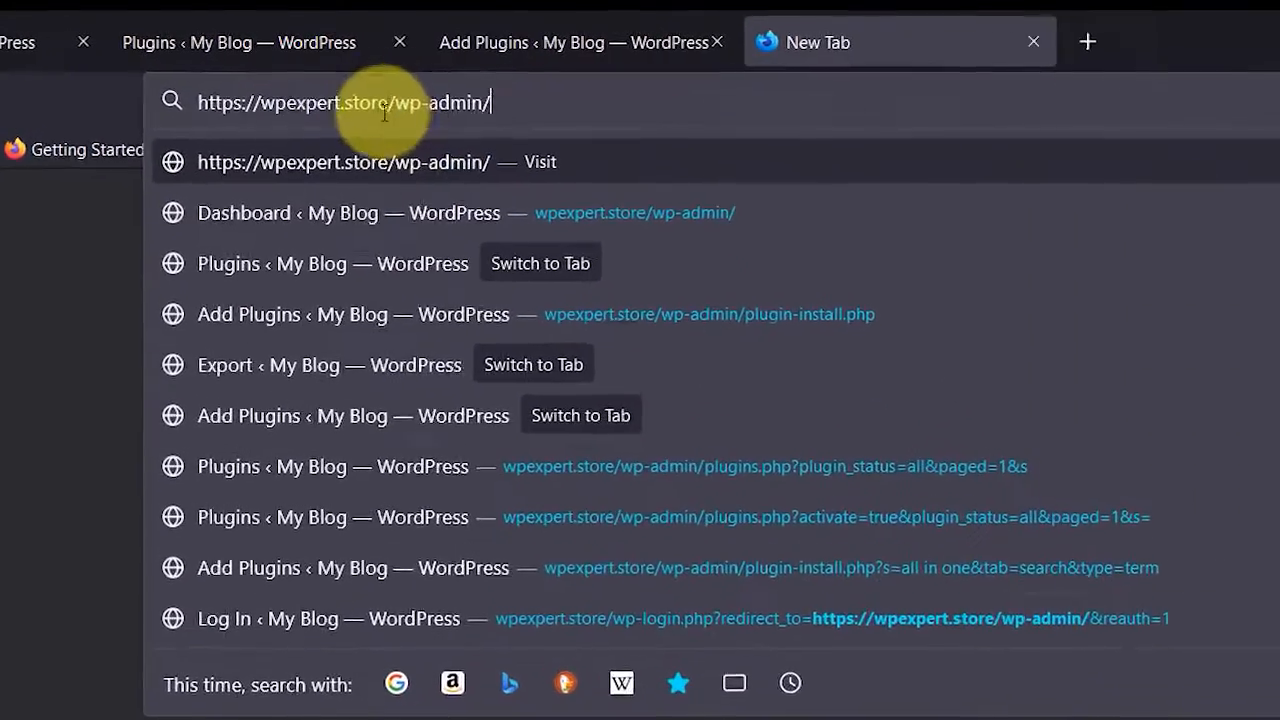
{"action": "left_click", "coordinate": [357, 72]}
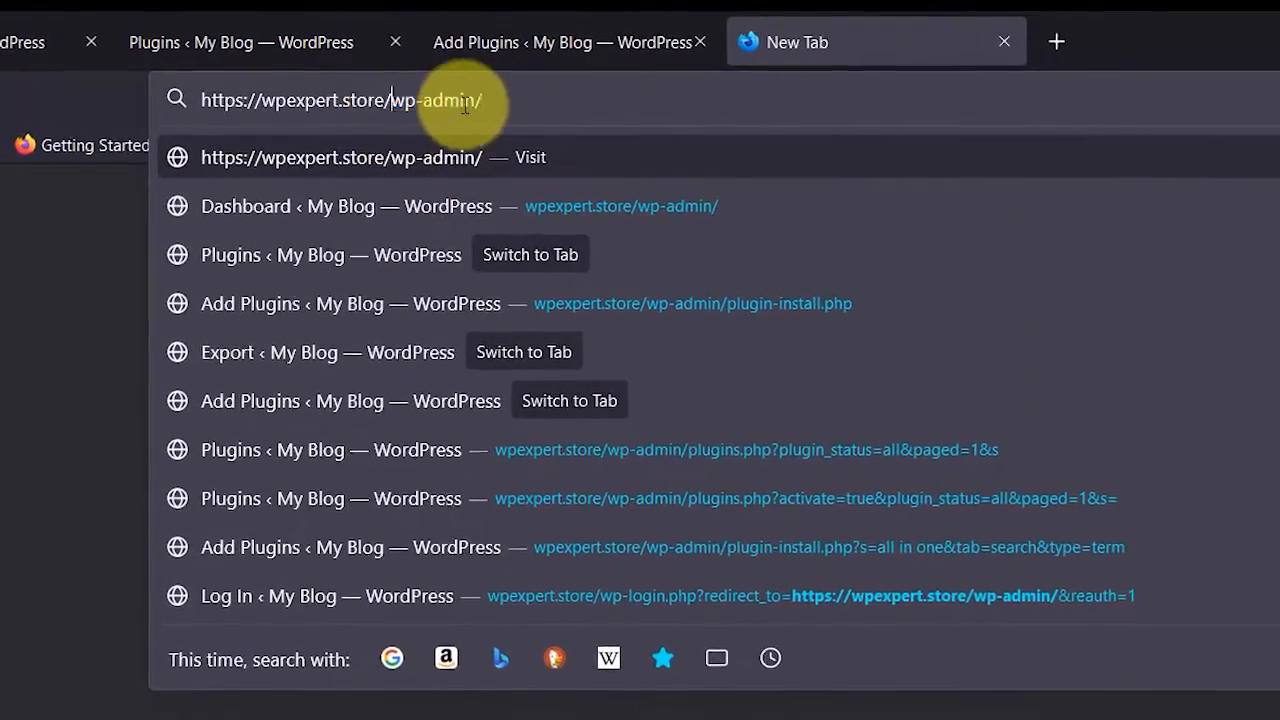
{"action": "left_click", "coordinate": [488, 102], "text": "shift"}
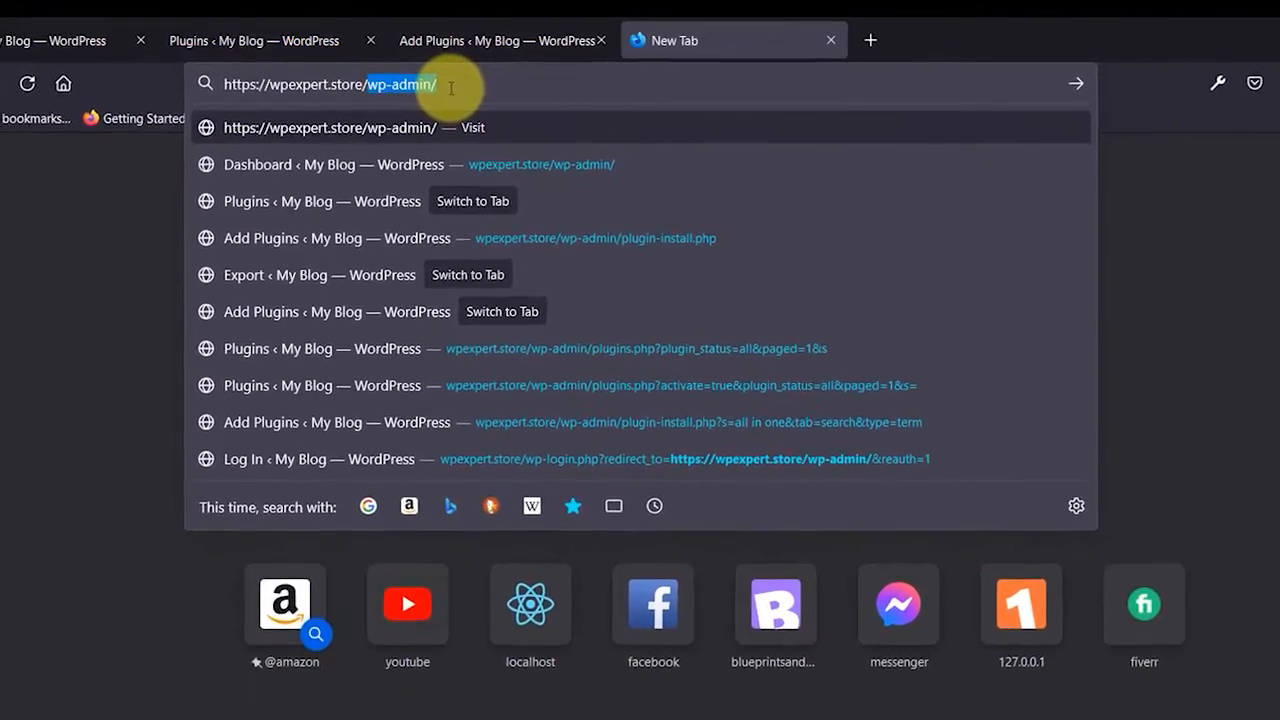
- Review the installed plugins list on the Plugins tab
{"action": "left_click", "coordinate": [33, 48]}
{"action": "mouse_move", "coordinate": [100, 186]}
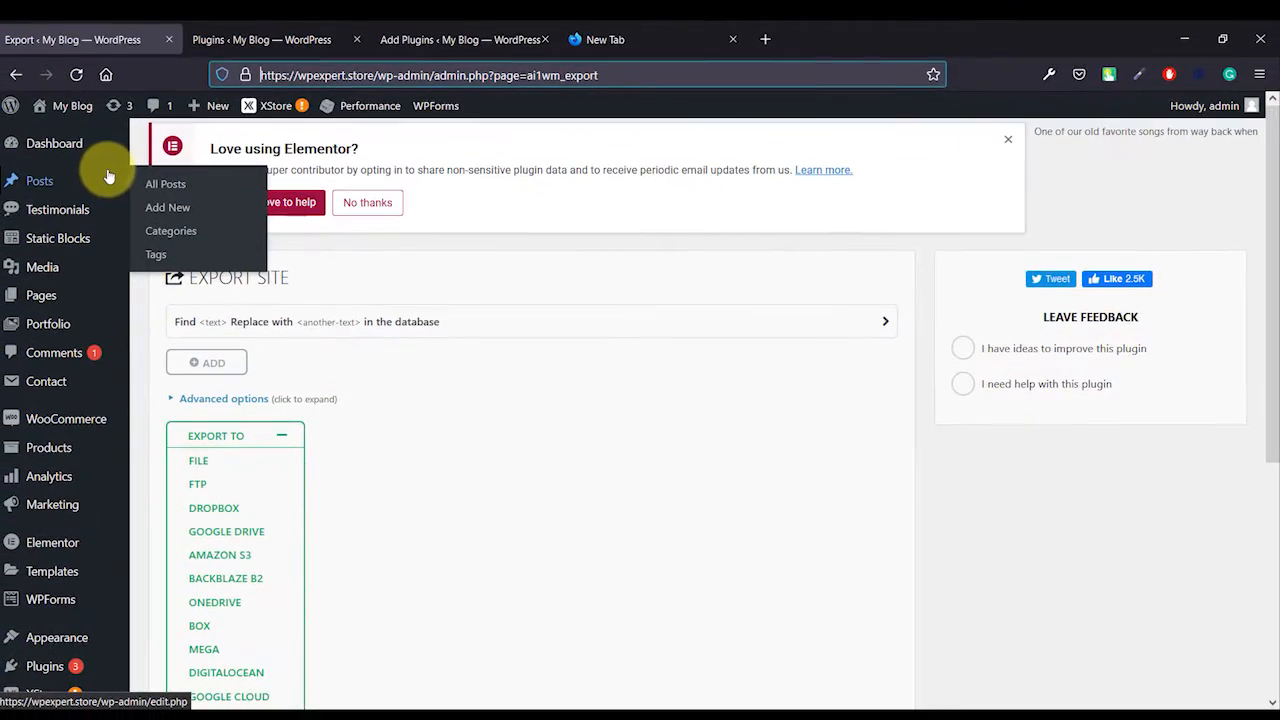
{"action": "left_click", "coordinate": [246, 42]}
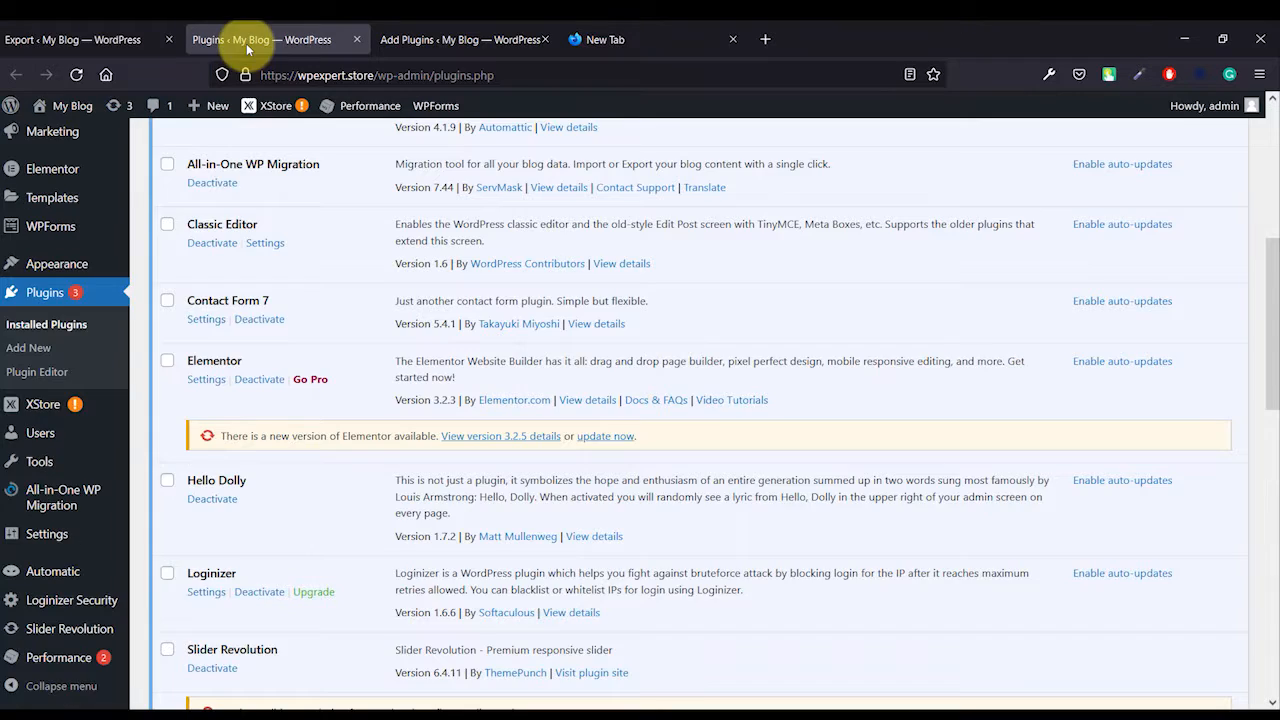
{"action": "scroll", "coordinate": [150, 337], "scroll_direction": "up", "scroll_amount": 5}
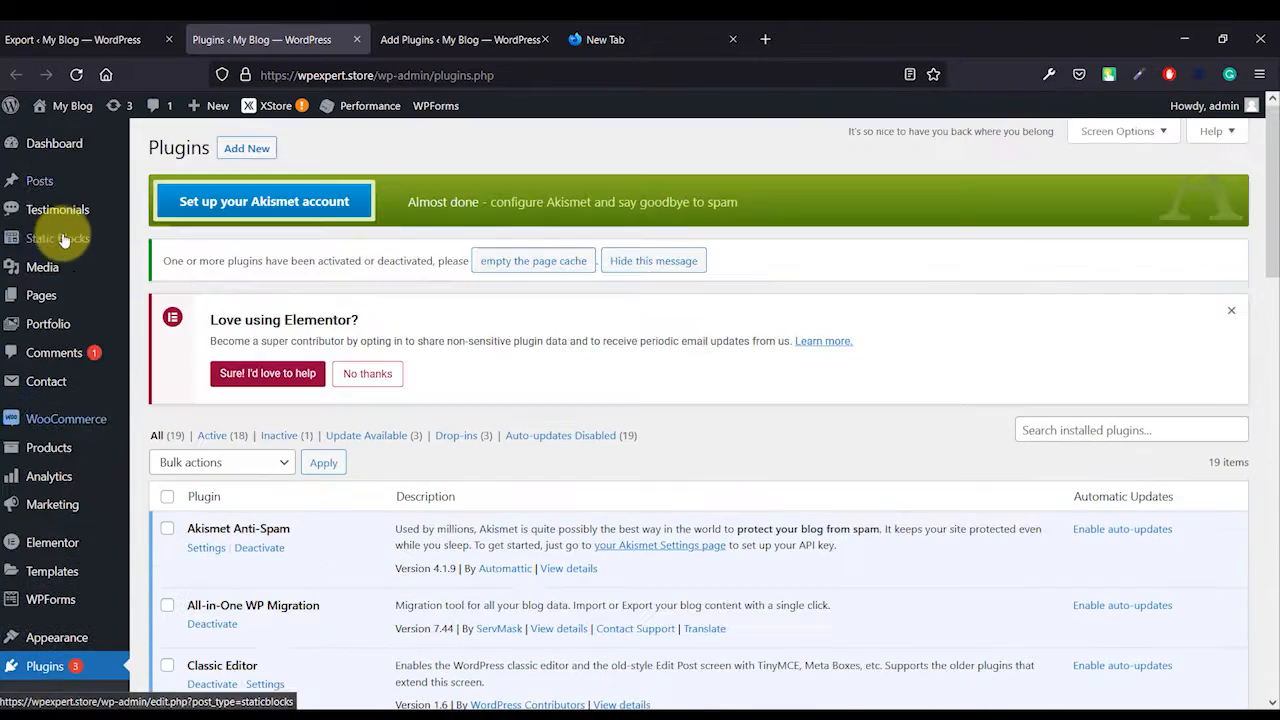
{"action": "scroll", "coordinate": [25, 480], "scroll_direction": "down", "scroll_amount": 3}
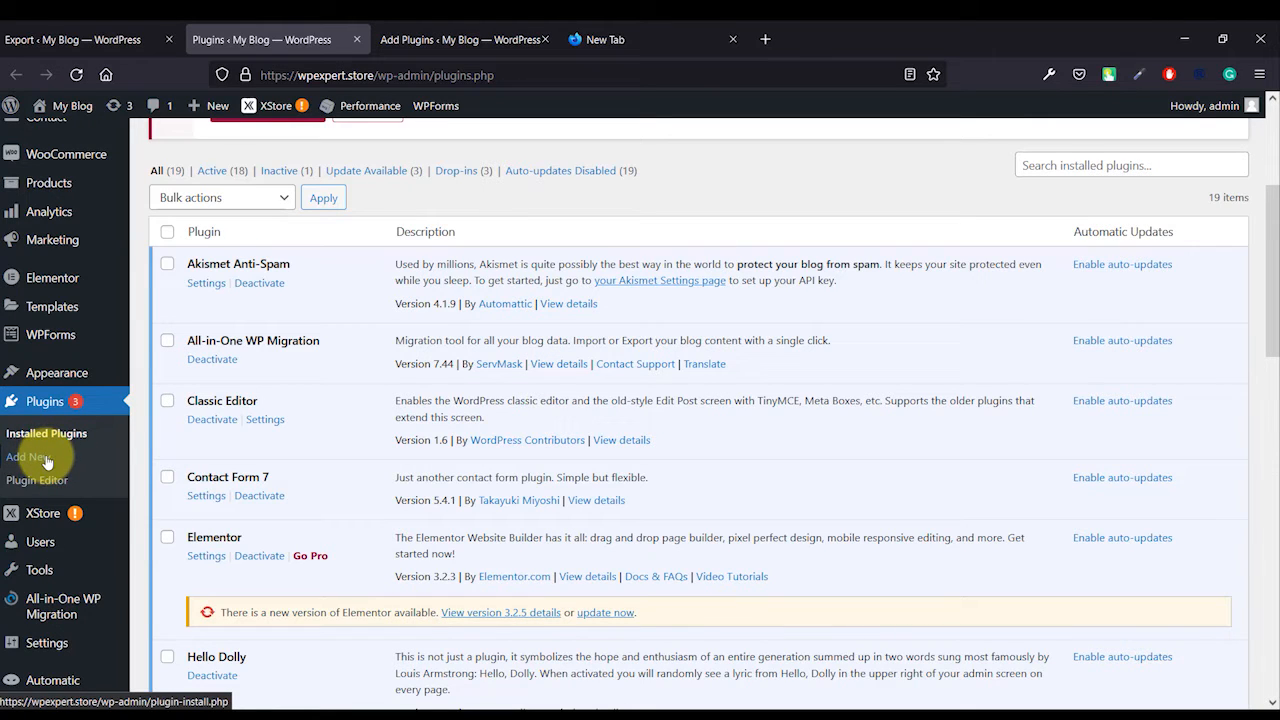
- Examine the All-in-One WP Migration entry among the Add Plugins search results for "all in one"
{"action": "left_click", "coordinate": [429, 39]}
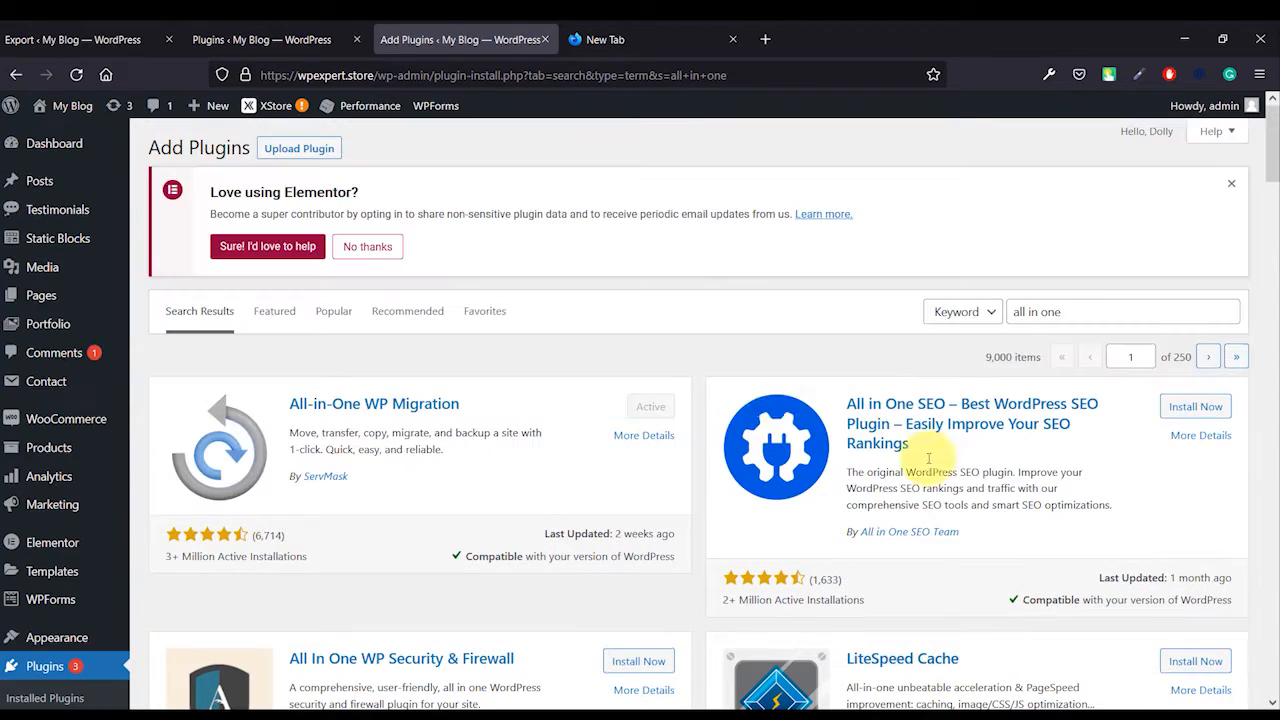
{"action": "triple_click", "coordinate": [1107, 318]}
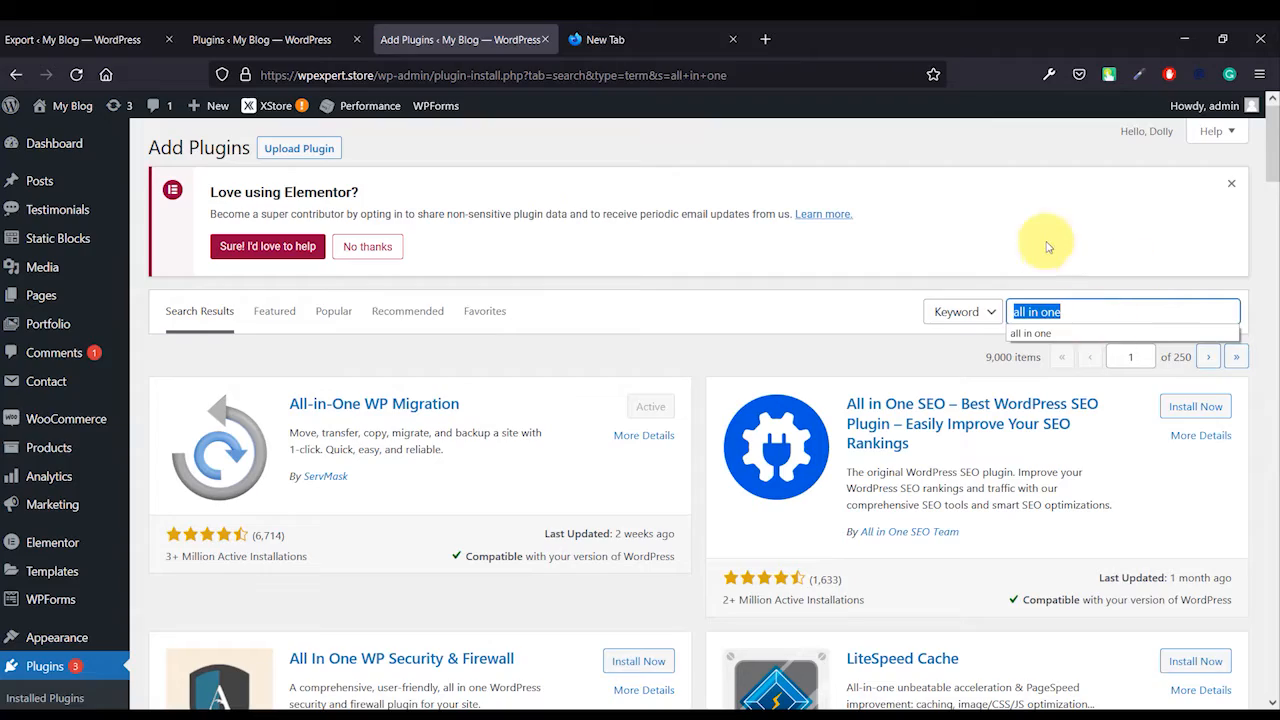
{"action": "left_click", "coordinate": [1049, 317]}
{"action": "triple_click", "coordinate": [1088, 312]}
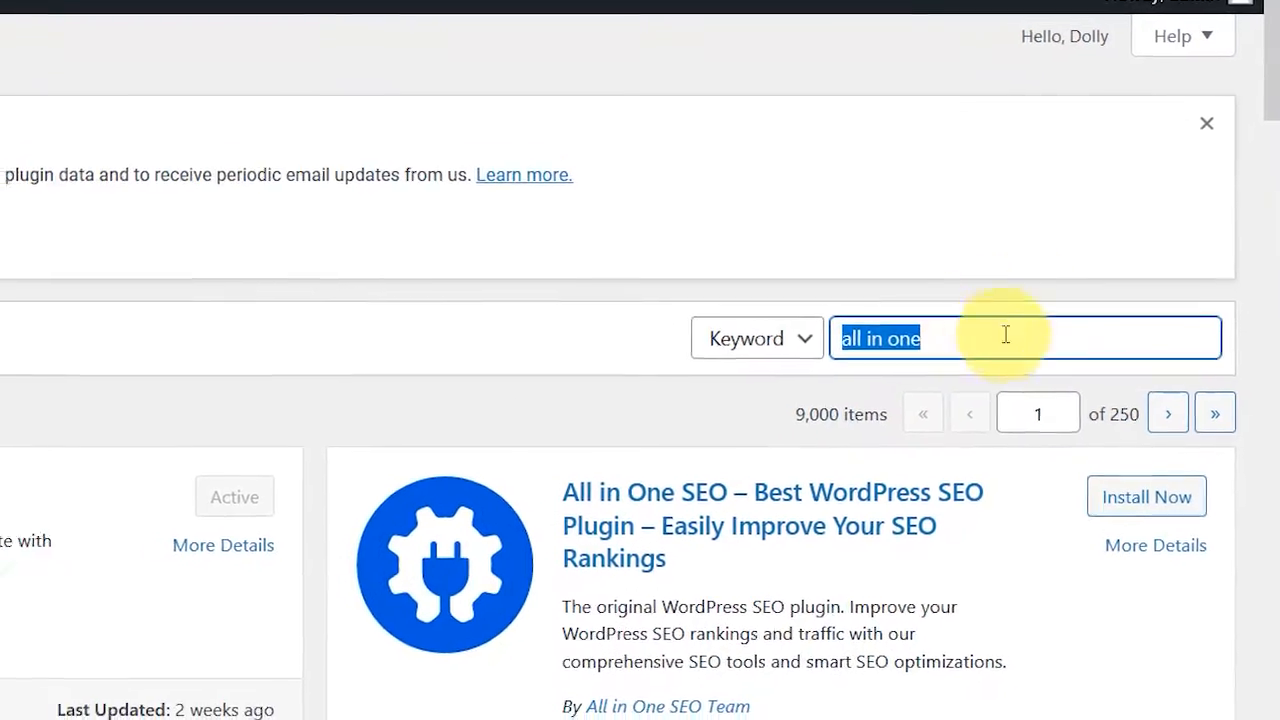
{"action": "left_click", "coordinate": [955, 343]}
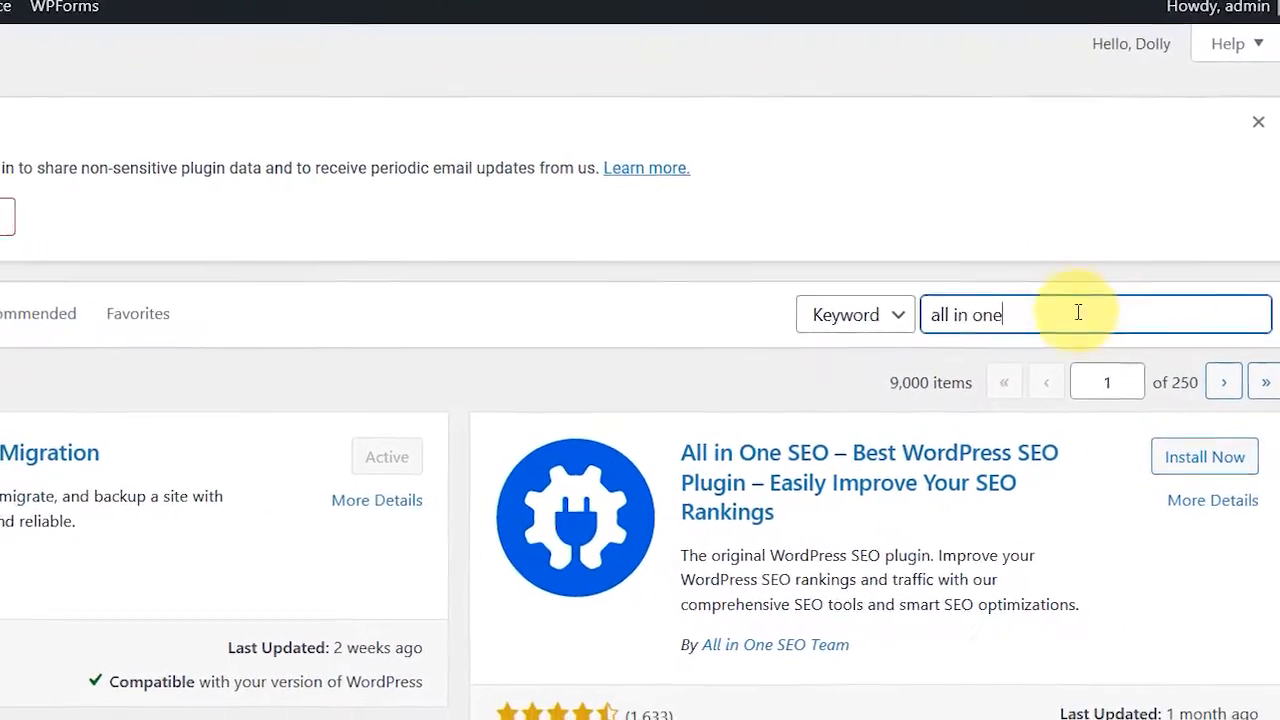
{"action": "triple_click", "coordinate": [1140, 312]}
{"action": "left_click", "coordinate": [1201, 291]}
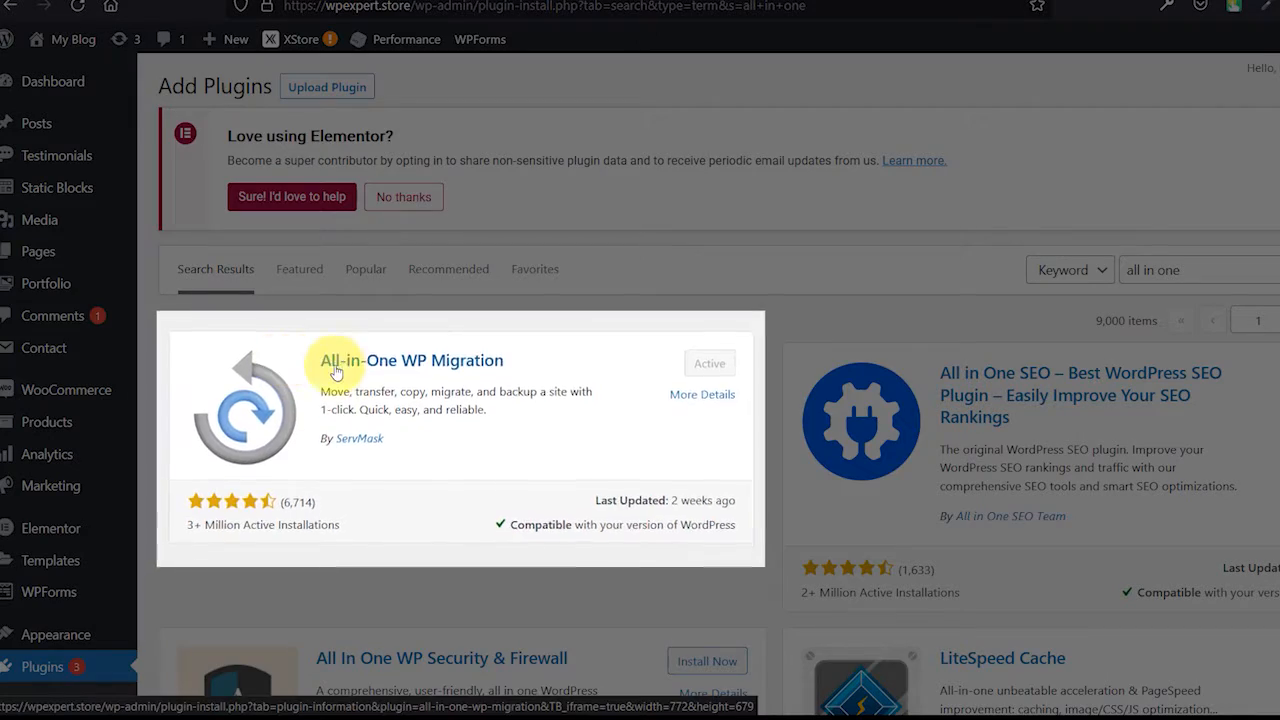
{"action": "left_click_drag", "start_coordinate": [506, 372], "coordinate": [332, 372]}
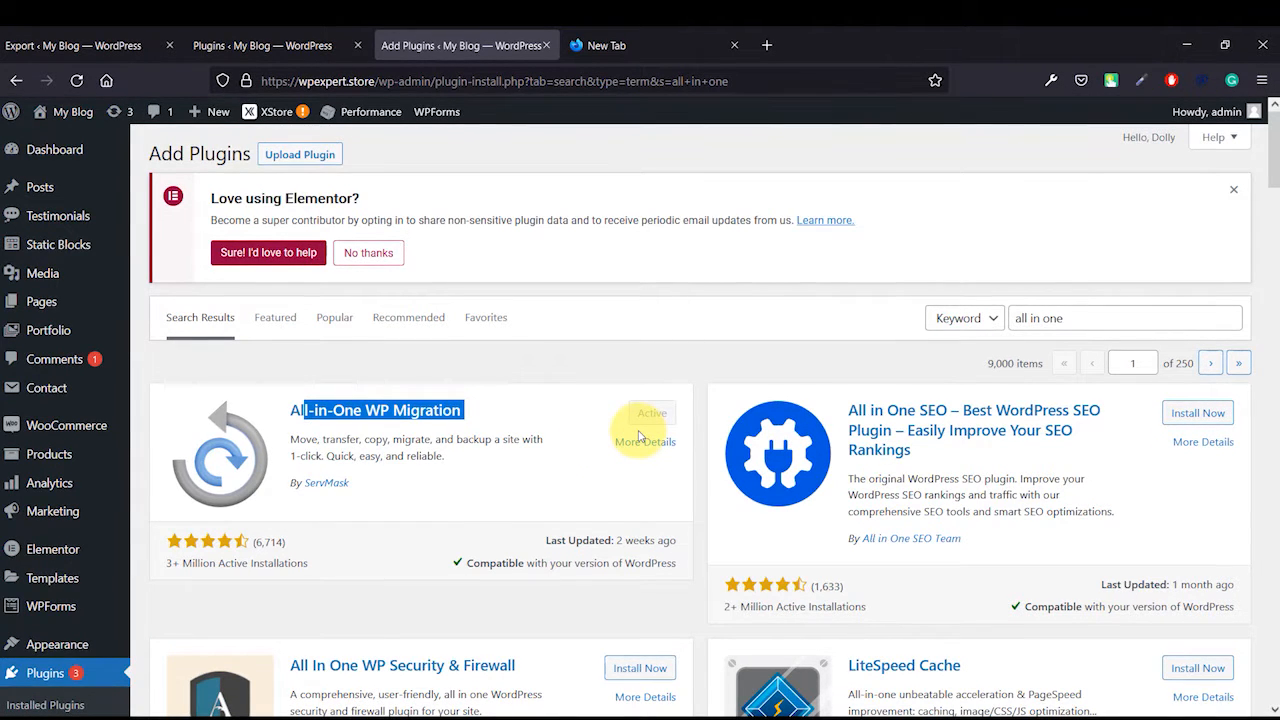
{"action": "scroll", "coordinate": [45, 330], "scroll_direction": "down", "scroll_amount": 5}
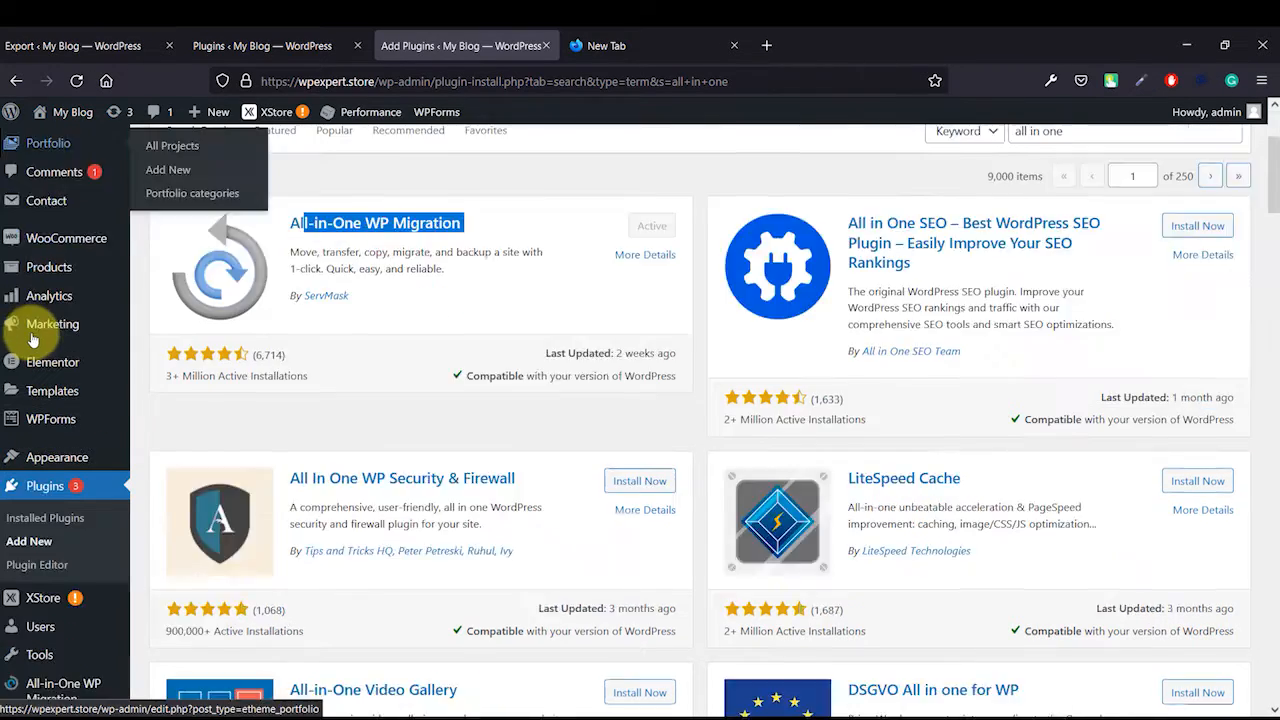
{"action": "mouse_move", "coordinate": [52, 505]}
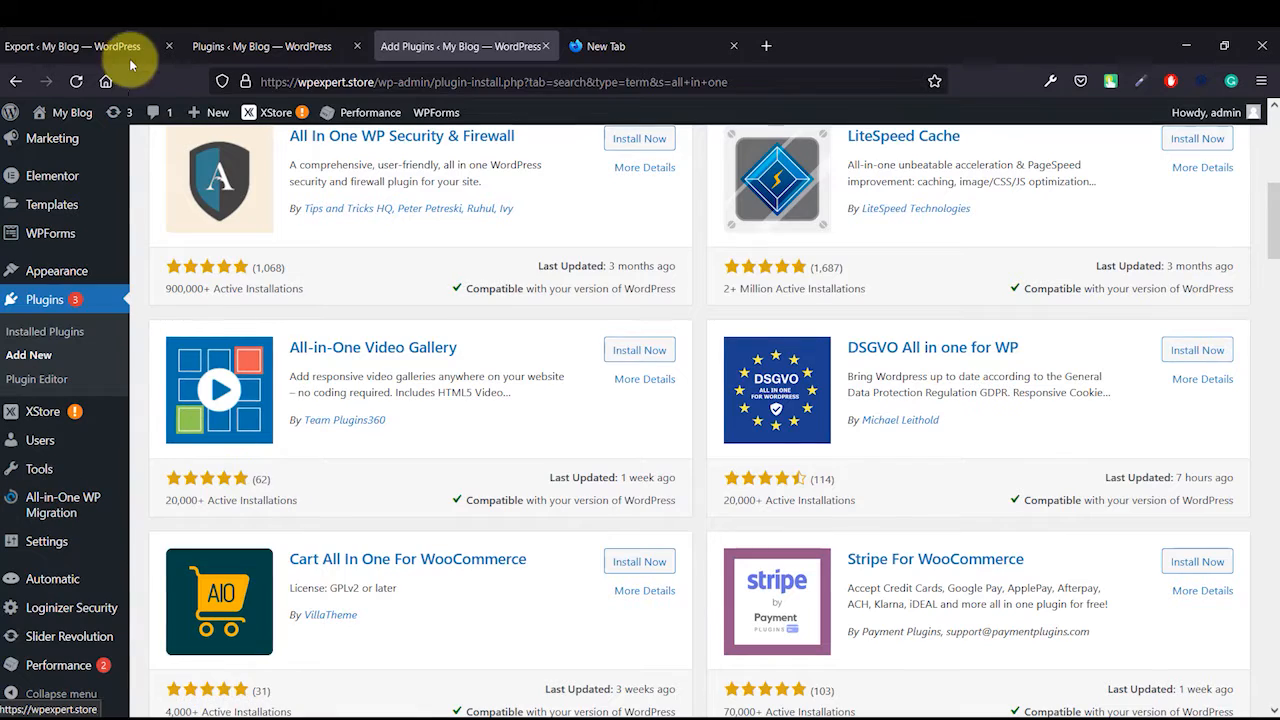
- Locate the All-in-One WP Migration plugin in the installed plugins list
{"action": "left_click", "coordinate": [60, 46]}
{"action": "scroll", "coordinate": [86, 405], "scroll_direction": "down", "scroll_amount": 4}
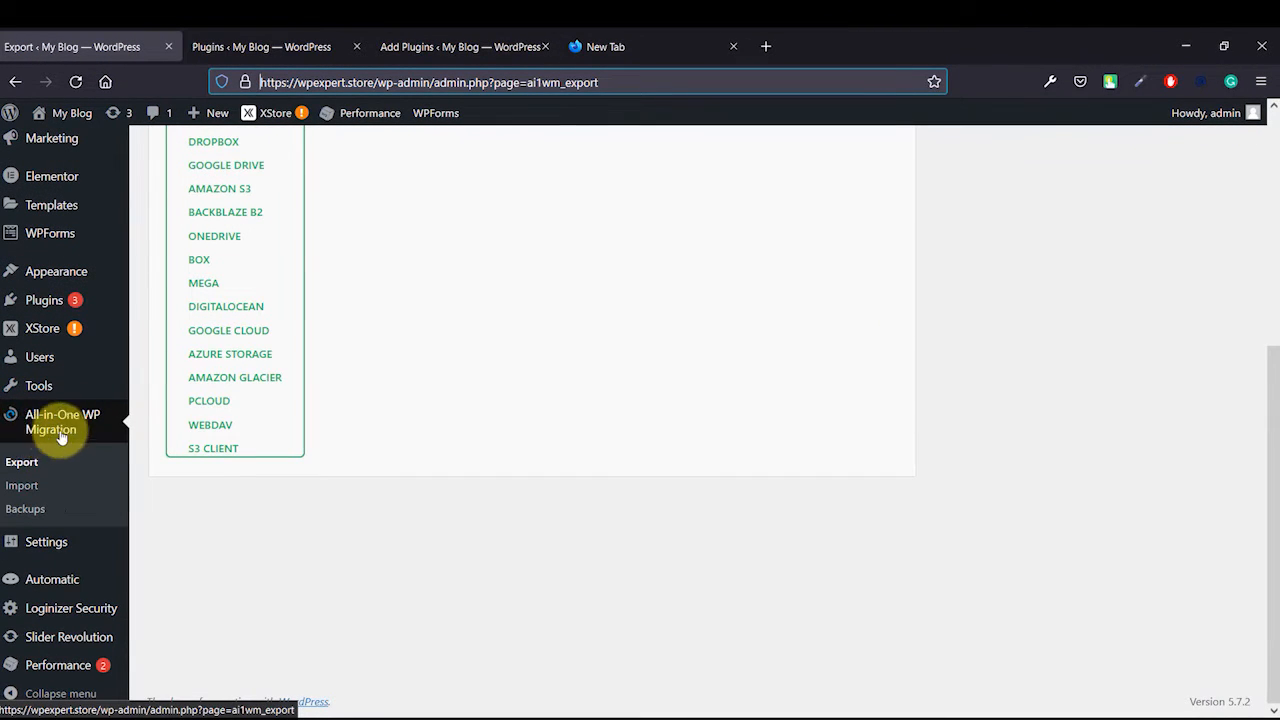
{"action": "left_click", "coordinate": [258, 45]}
{"action": "scroll", "coordinate": [400, 230], "scroll_direction": "down", "scroll_amount": 1}
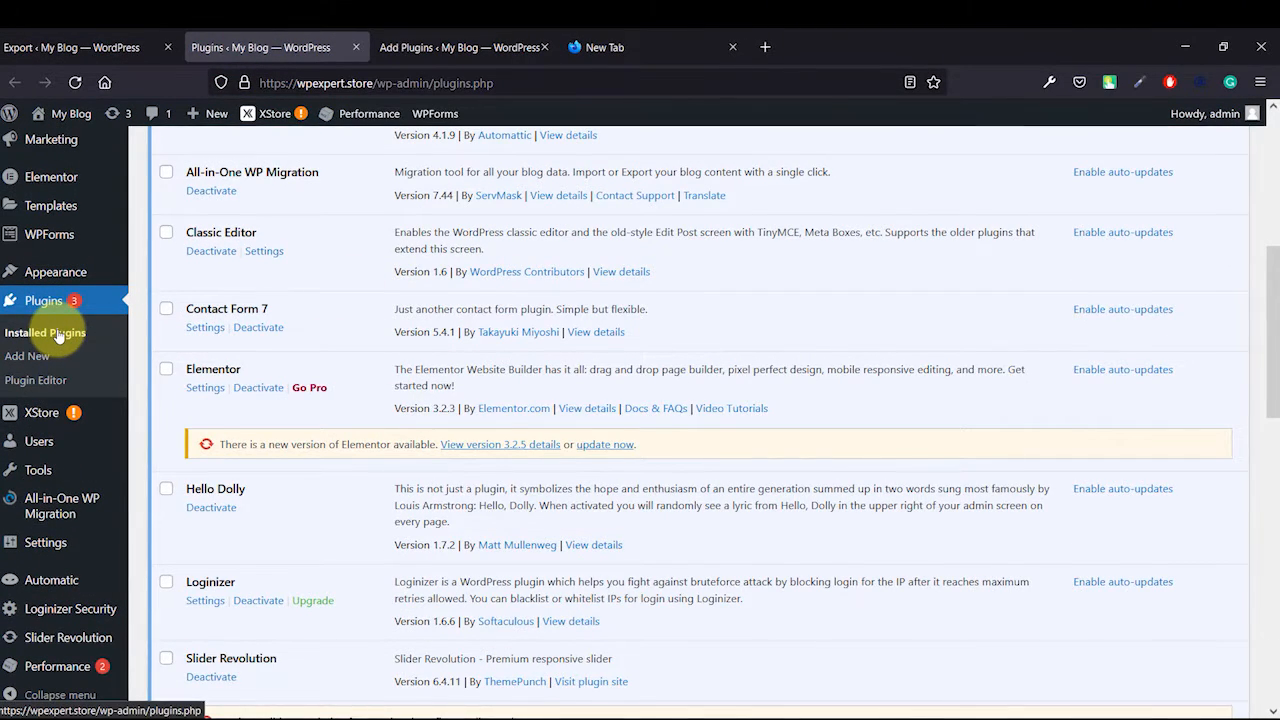
{"action": "scroll", "coordinate": [314, 357], "scroll_direction": "down", "scroll_amount": 5}
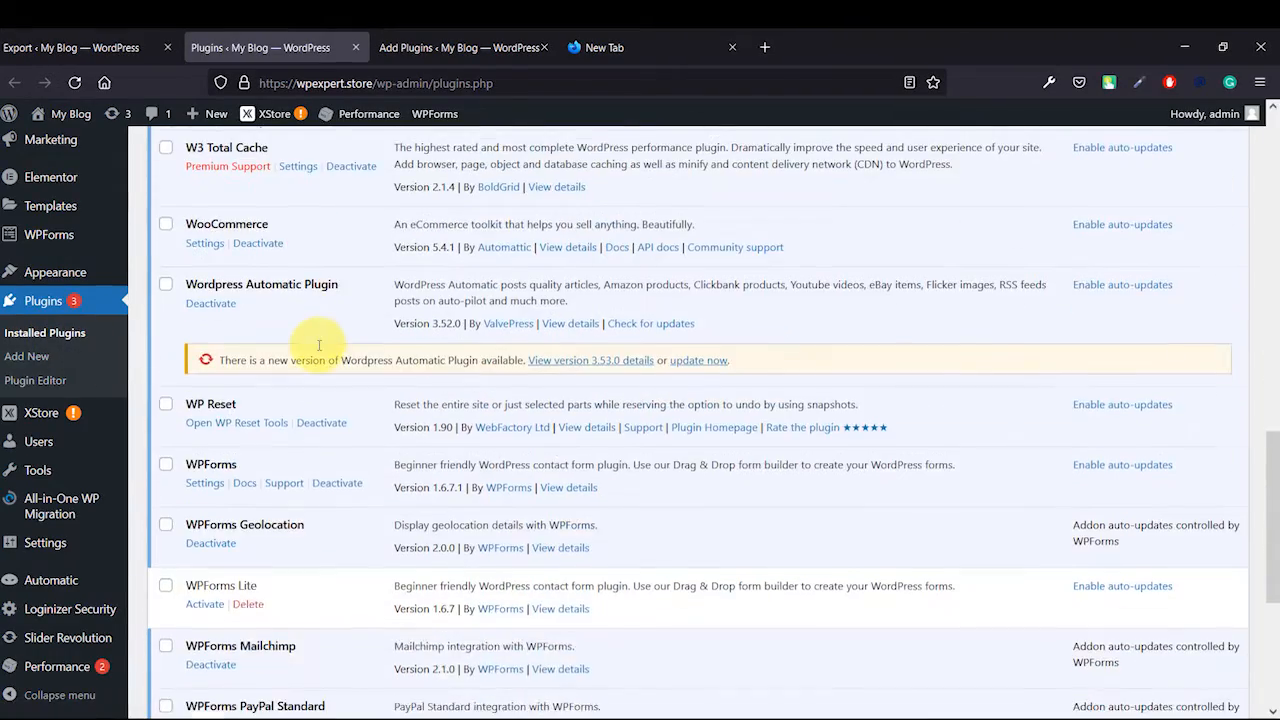
{"action": "scroll", "coordinate": [318, 349], "scroll_direction": "down", "scroll_amount": 3}
{"action": "scroll", "coordinate": [318, 349], "scroll_direction": "up", "scroll_amount": 7}
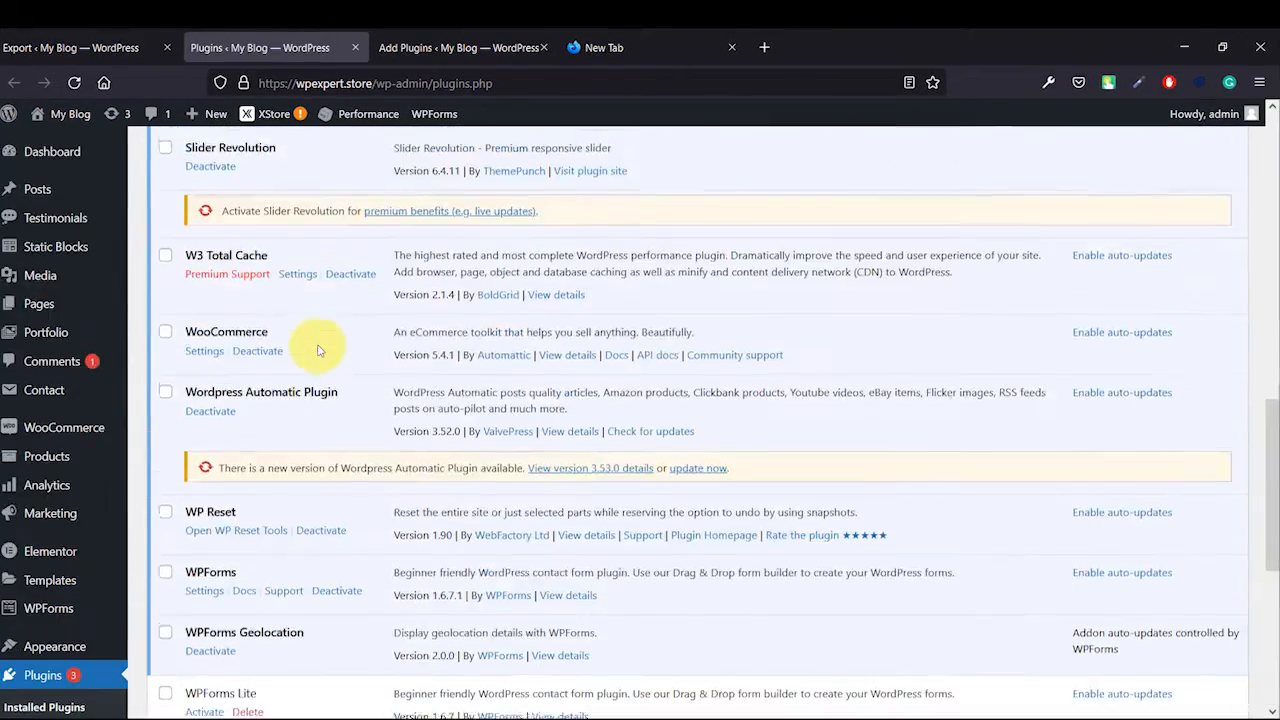
{"action": "scroll", "coordinate": [318, 349], "scroll_direction": "up", "scroll_amount": 3}
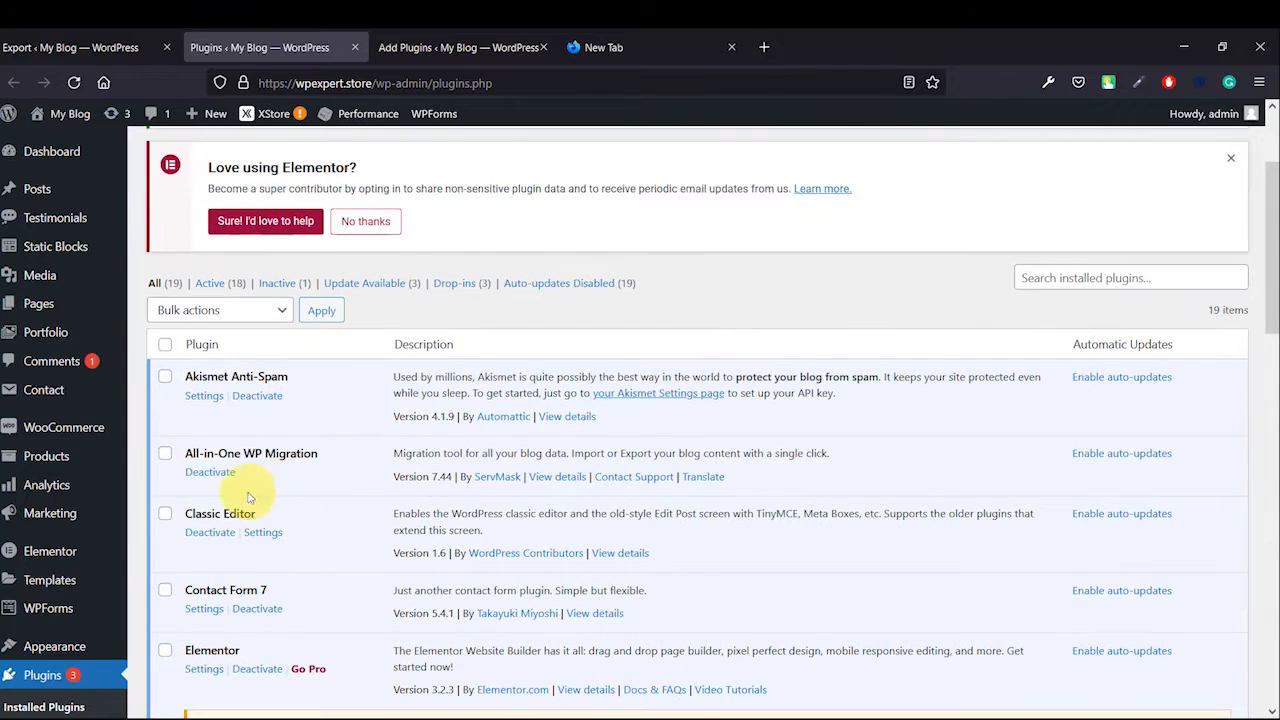
{"action": "triple_click", "coordinate": [263, 454]}
{"action": "double_click", "coordinate": [254, 454]}
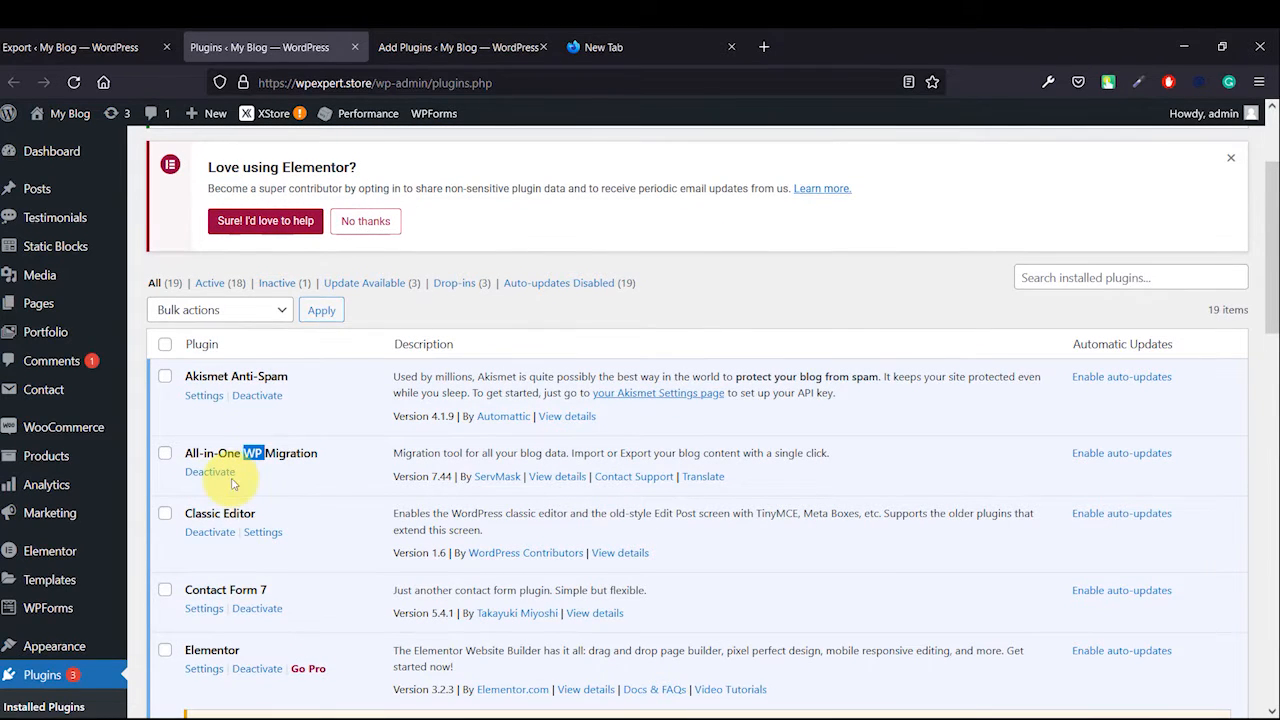
{"action": "left_click", "coordinate": [306, 468]}
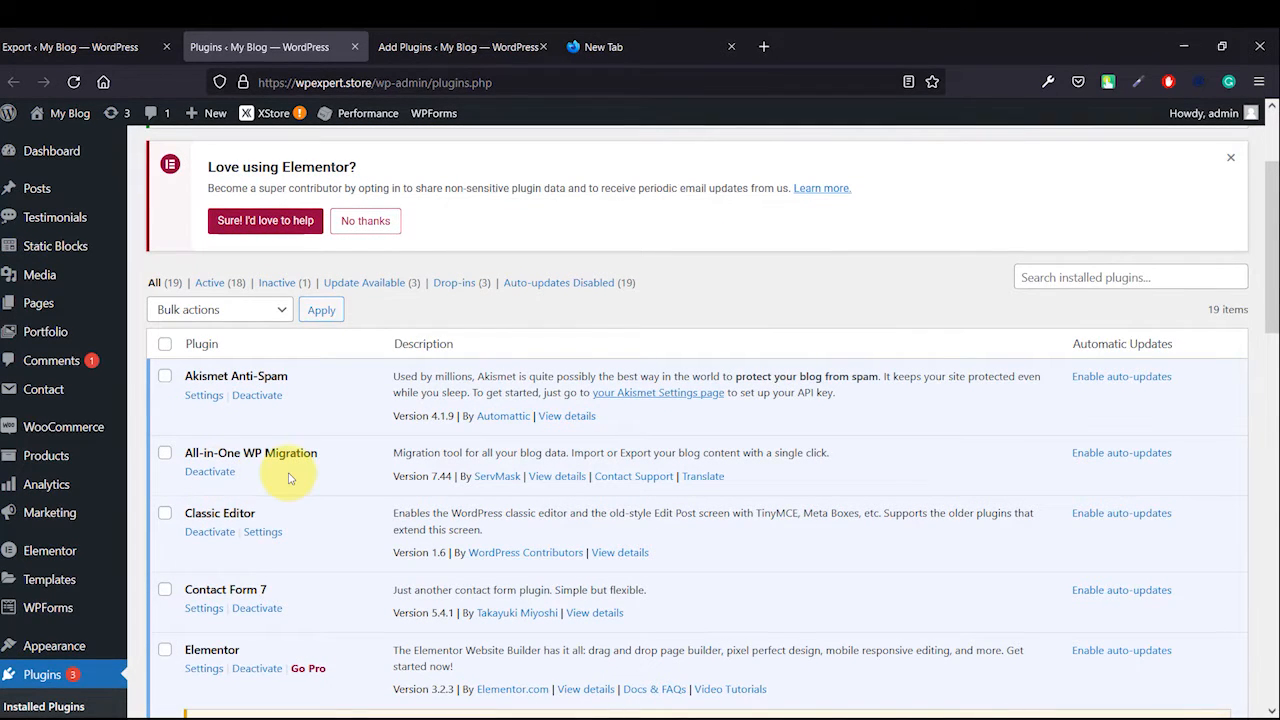
- Start a site export to File from the All-in-One WP Migration Export page and stop it
{"action": "left_click", "coordinate": [100, 48]}
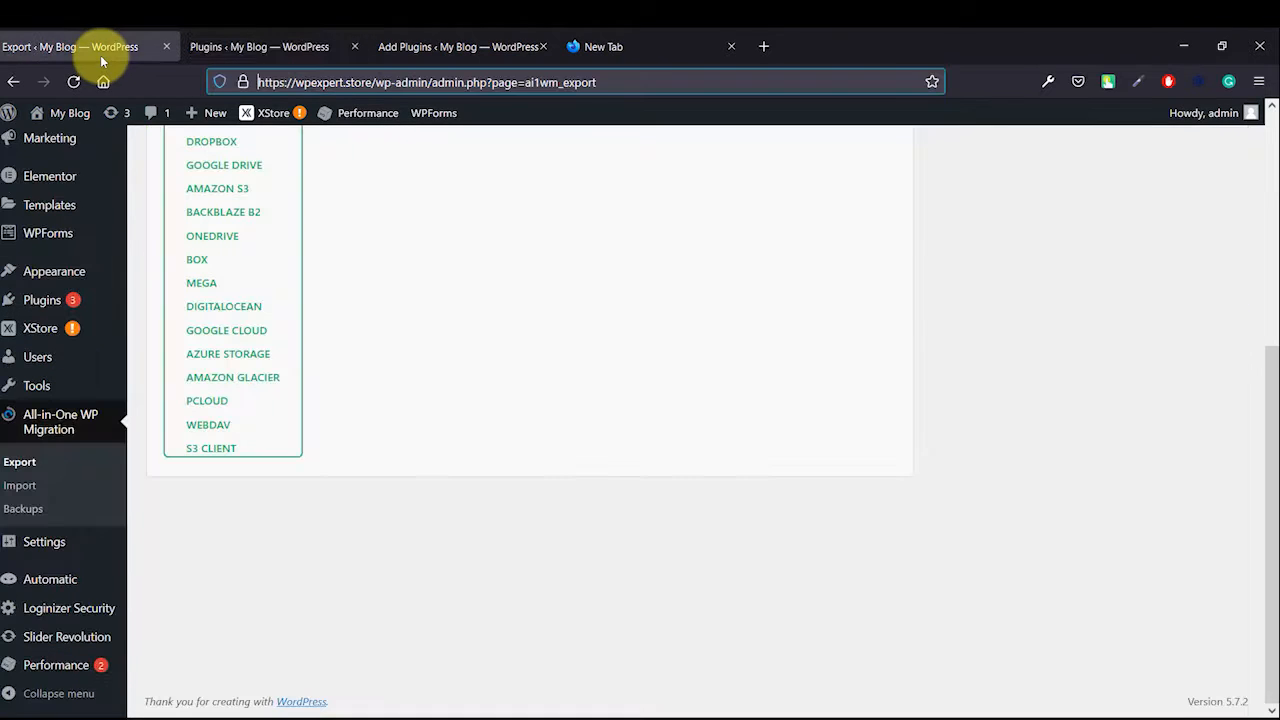
{"action": "scroll", "coordinate": [622, 490], "scroll_direction": "up", "scroll_amount": 3}
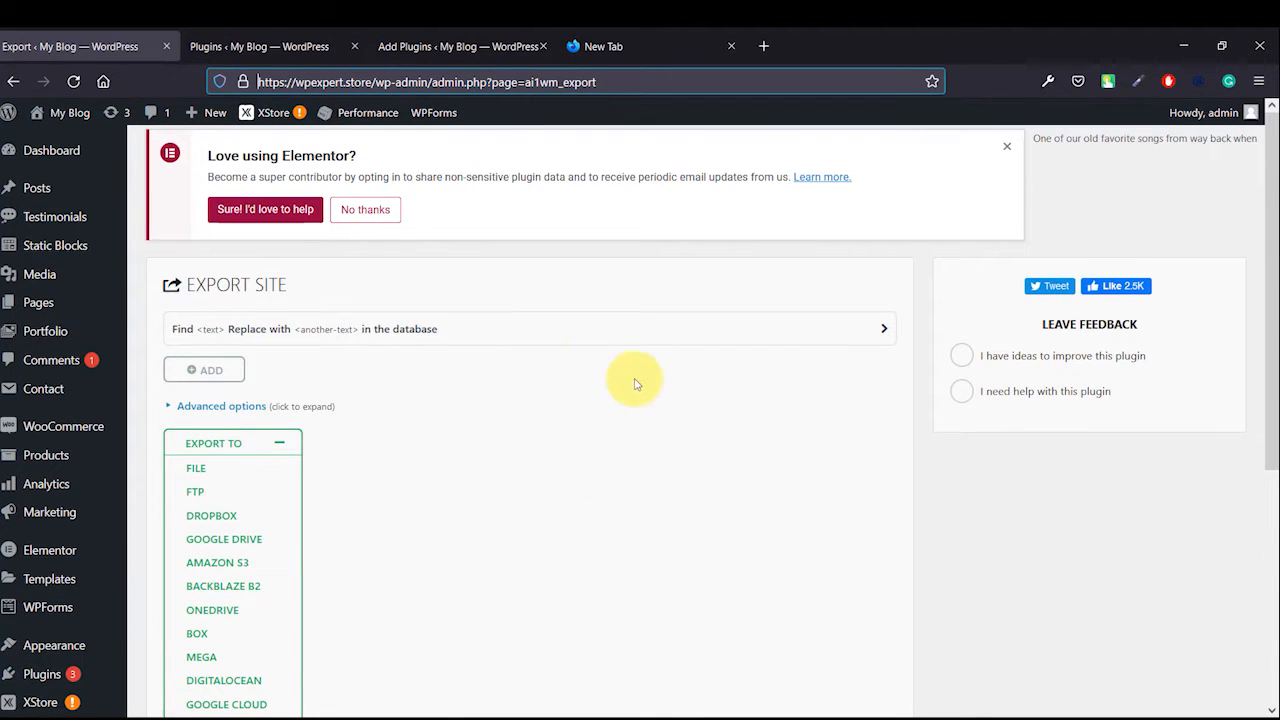
{"action": "left_click", "coordinate": [545, 273]}
{"action": "scroll", "coordinate": [270, 338], "scroll_direction": "down", "scroll_amount": 4}
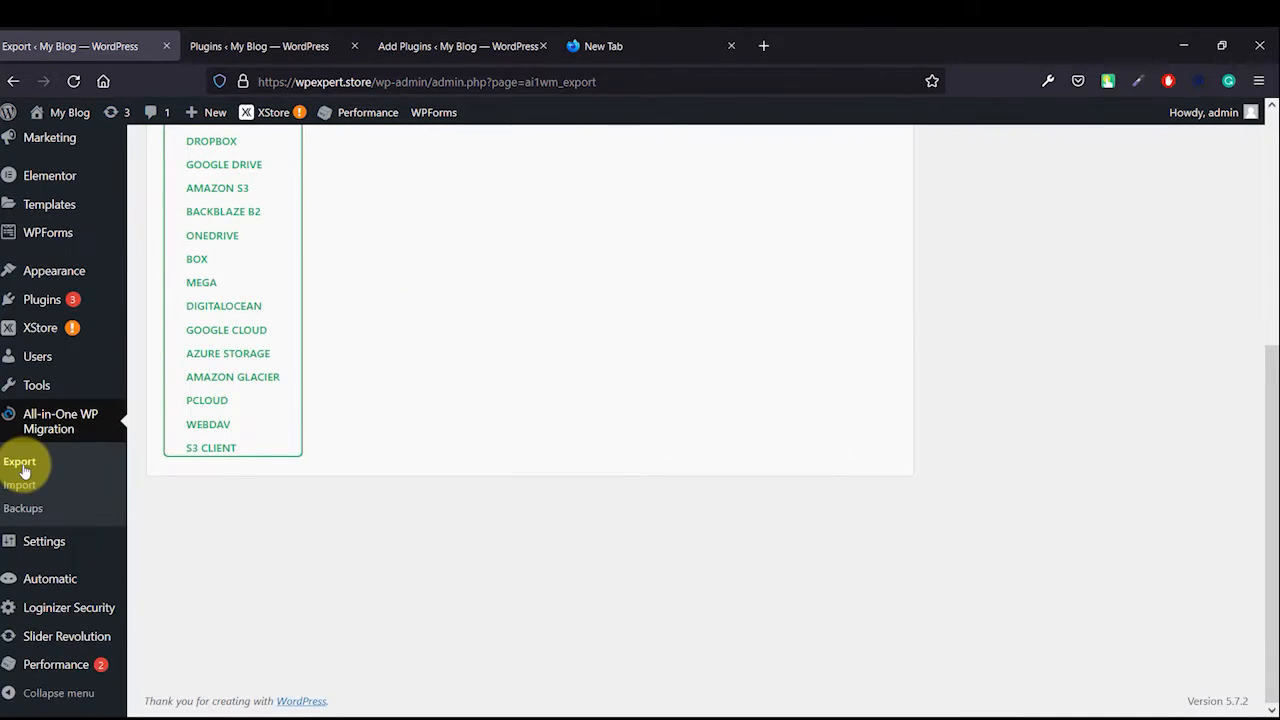
{"action": "scroll", "coordinate": [571, 386], "scroll_direction": "up", "scroll_amount": 2}
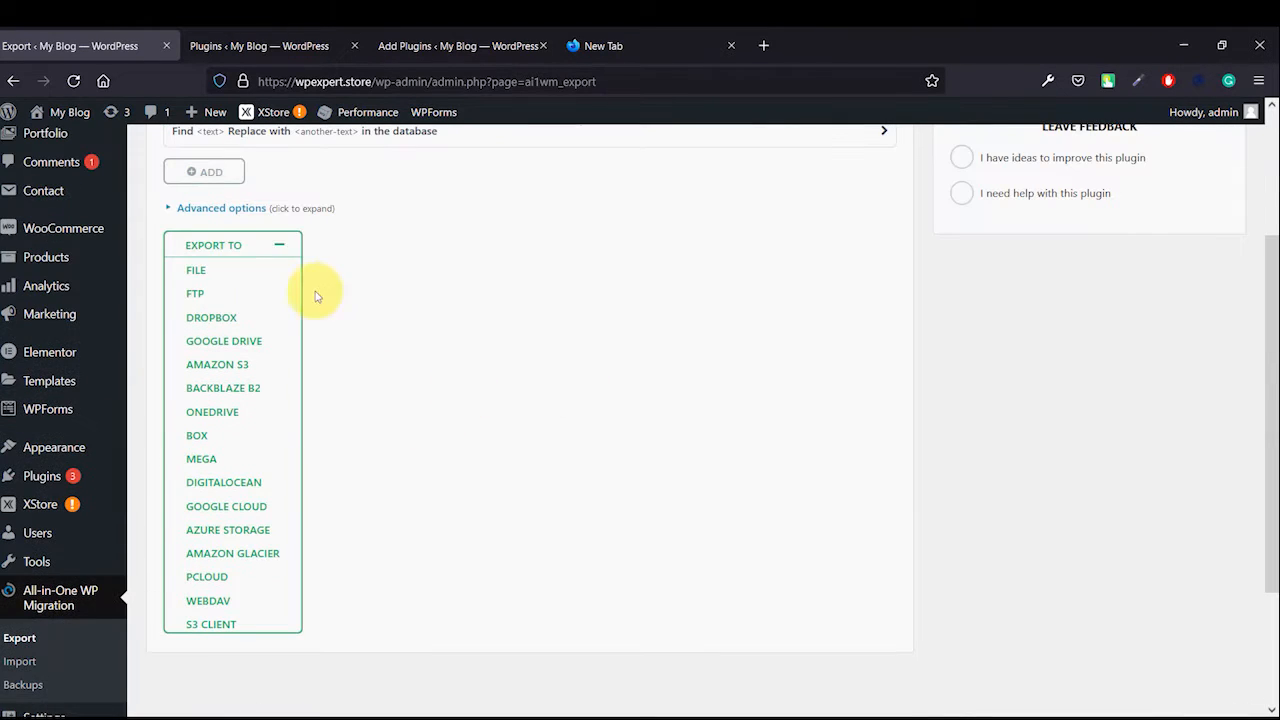
{"action": "left_click", "coordinate": [197, 271]}
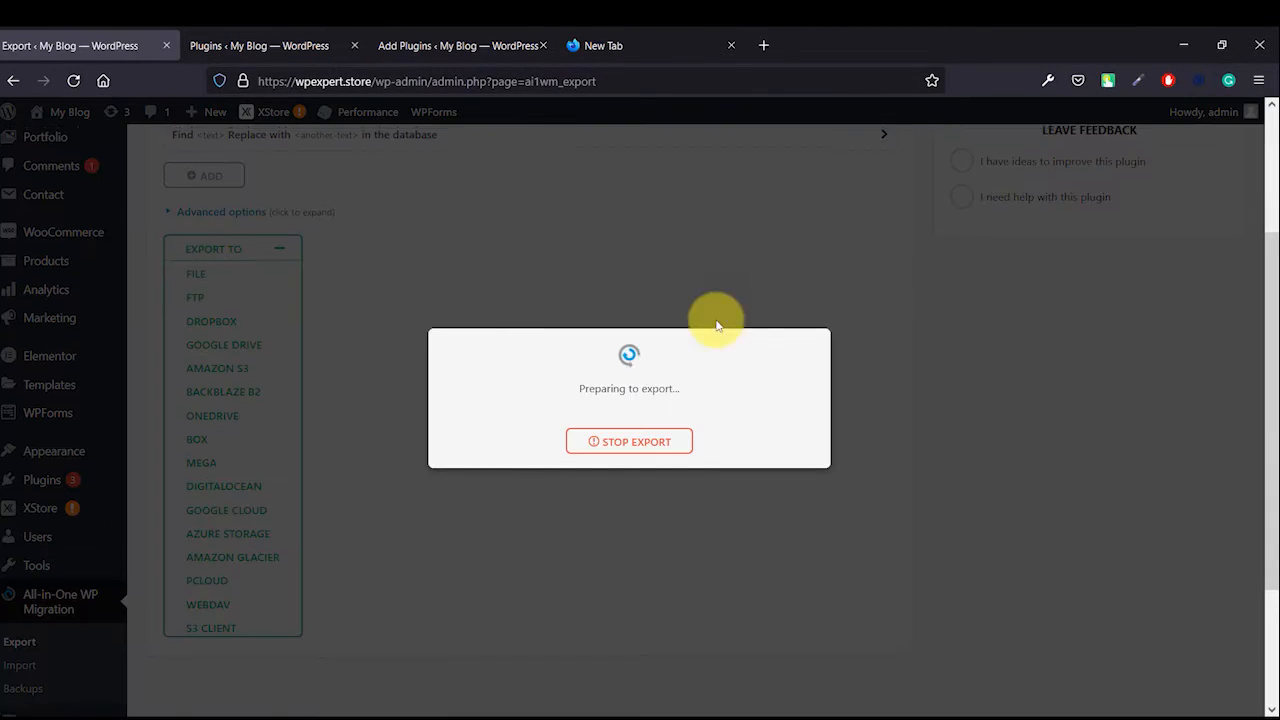
{"action": "left_click", "coordinate": [655, 444]}
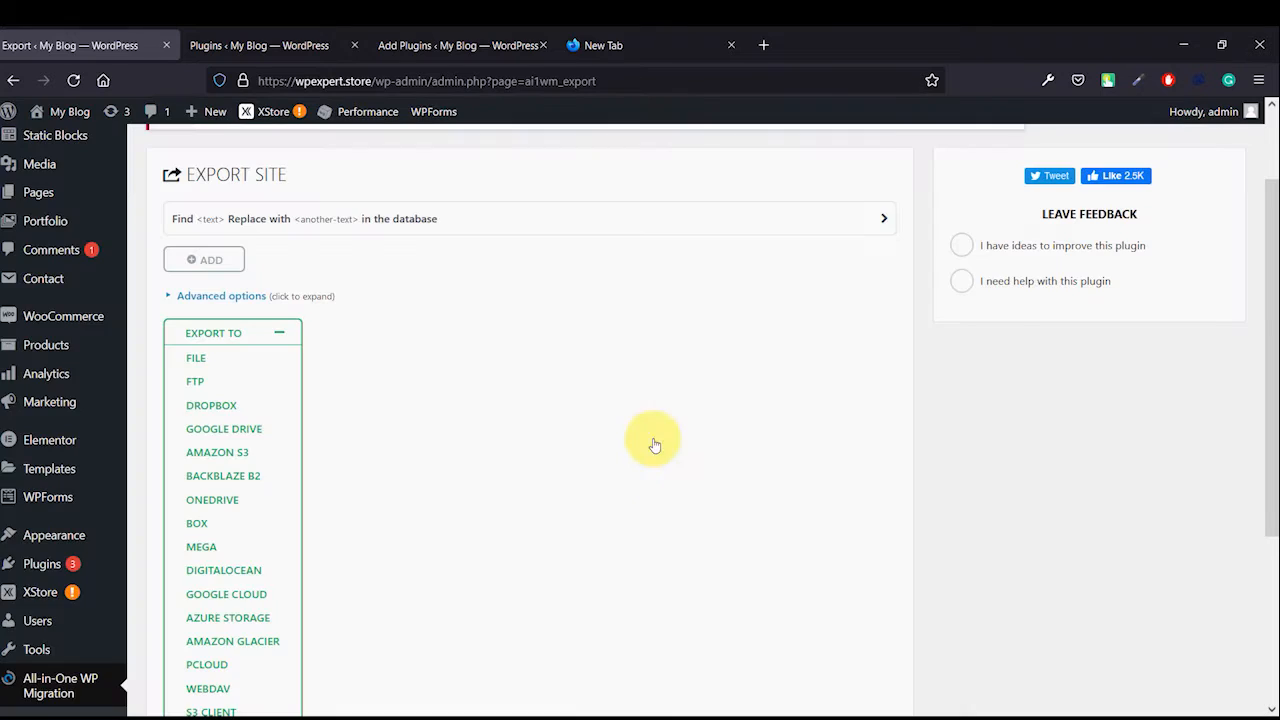
- Export the whole site to a File with All-in-One WP Migration
{"action": "scroll", "coordinate": [414, 381], "scroll_direction": "up", "scroll_amount": 2}
{"action": "scroll", "coordinate": [85, 262], "scroll_direction": "down", "scroll_amount": 4}
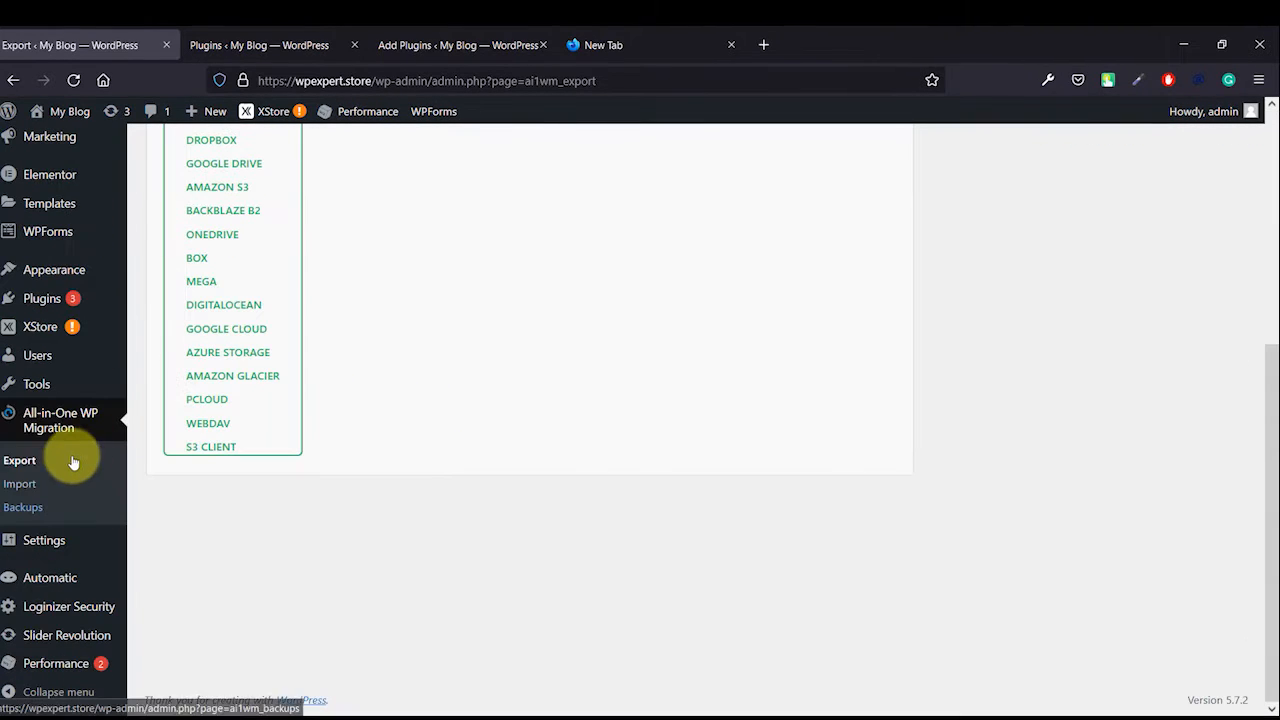
{"action": "scroll", "coordinate": [379, 396], "scroll_direction": "up", "scroll_amount": 4}
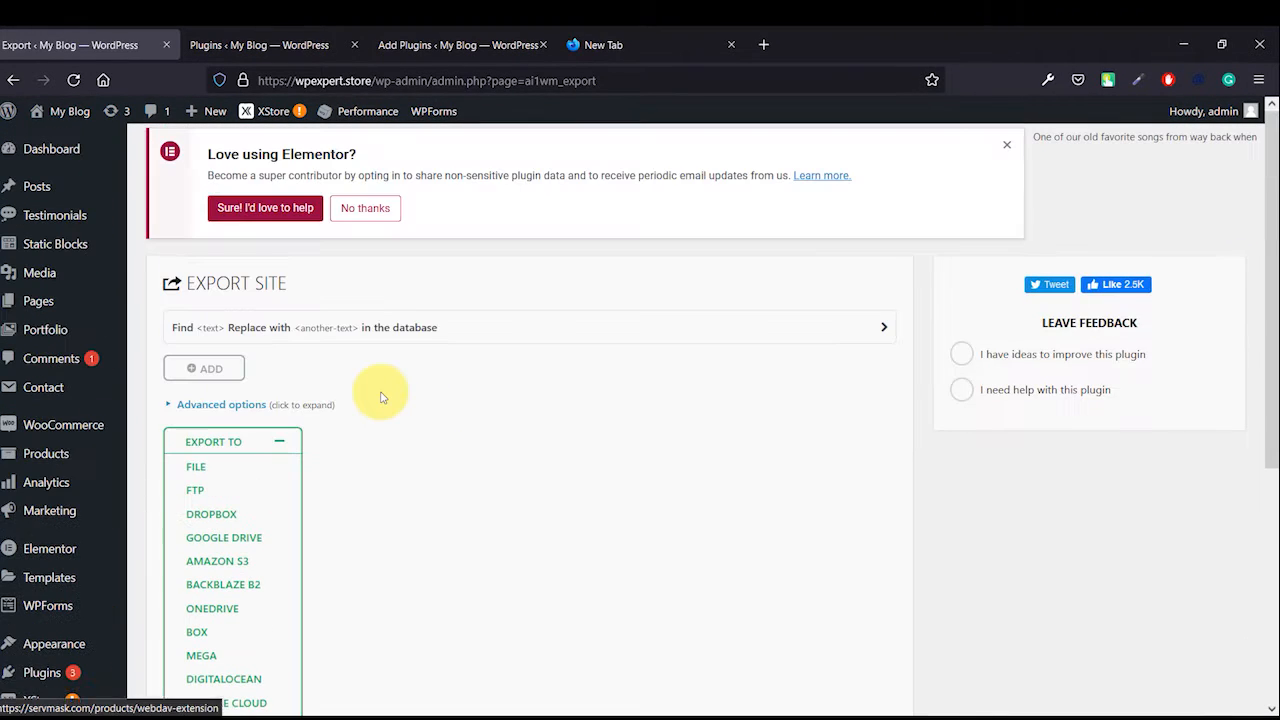
{"action": "left_click", "coordinate": [244, 448]}
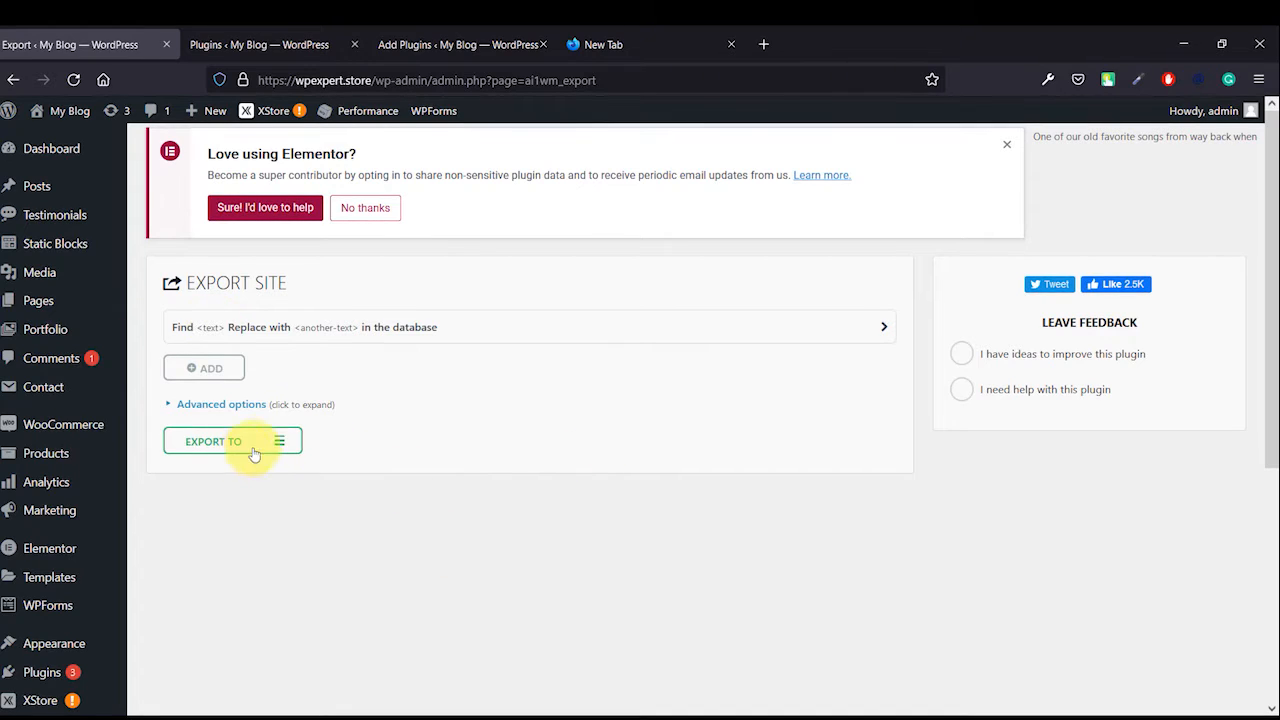
{"action": "left_click", "coordinate": [279, 443]}
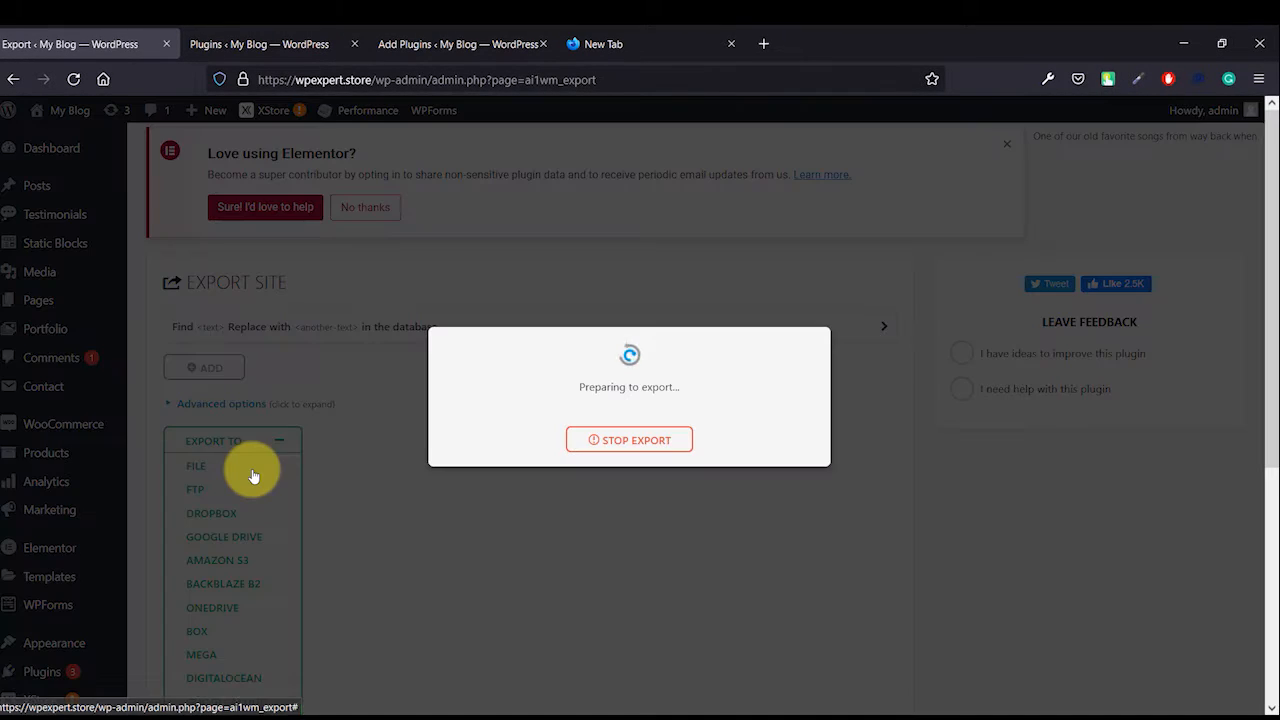
{"action": "left_click", "coordinate": [252, 474]}
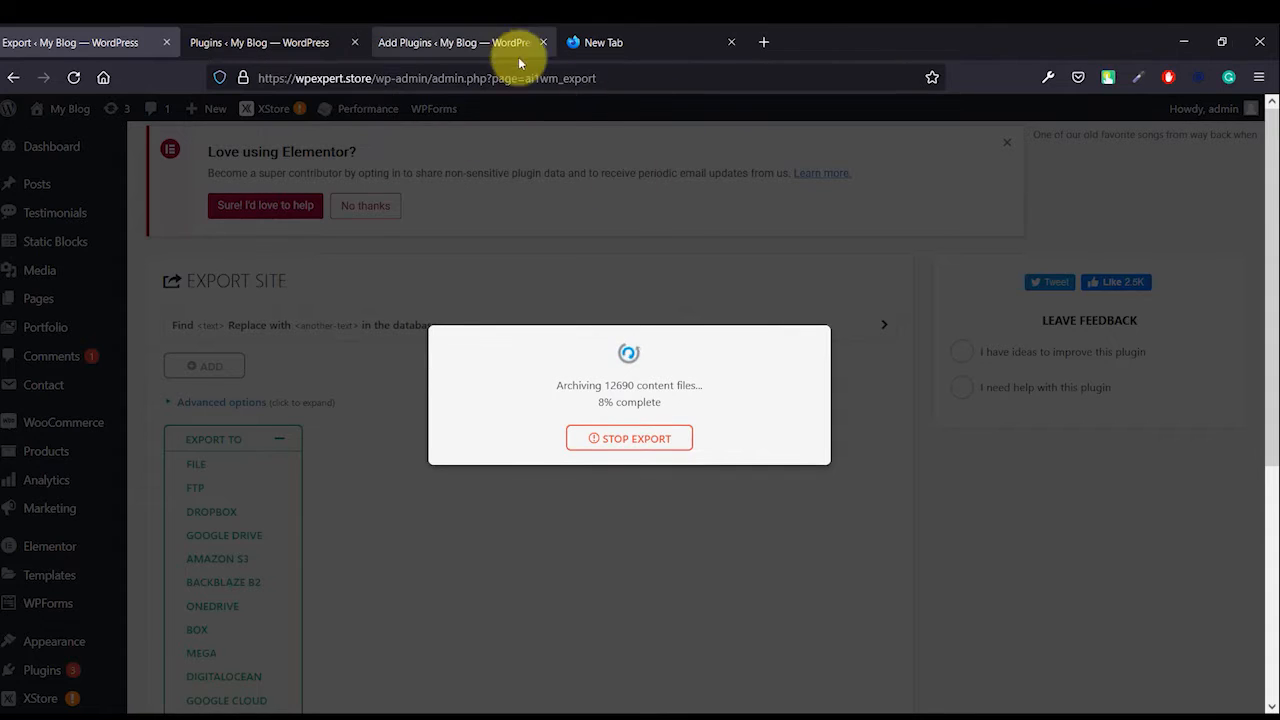
- Look through the installed plugins list again while the export runs
{"action": "left_click", "coordinate": [262, 45]}
{"action": "scroll", "coordinate": [75, 480], "scroll_direction": "down", "scroll_amount": 3}
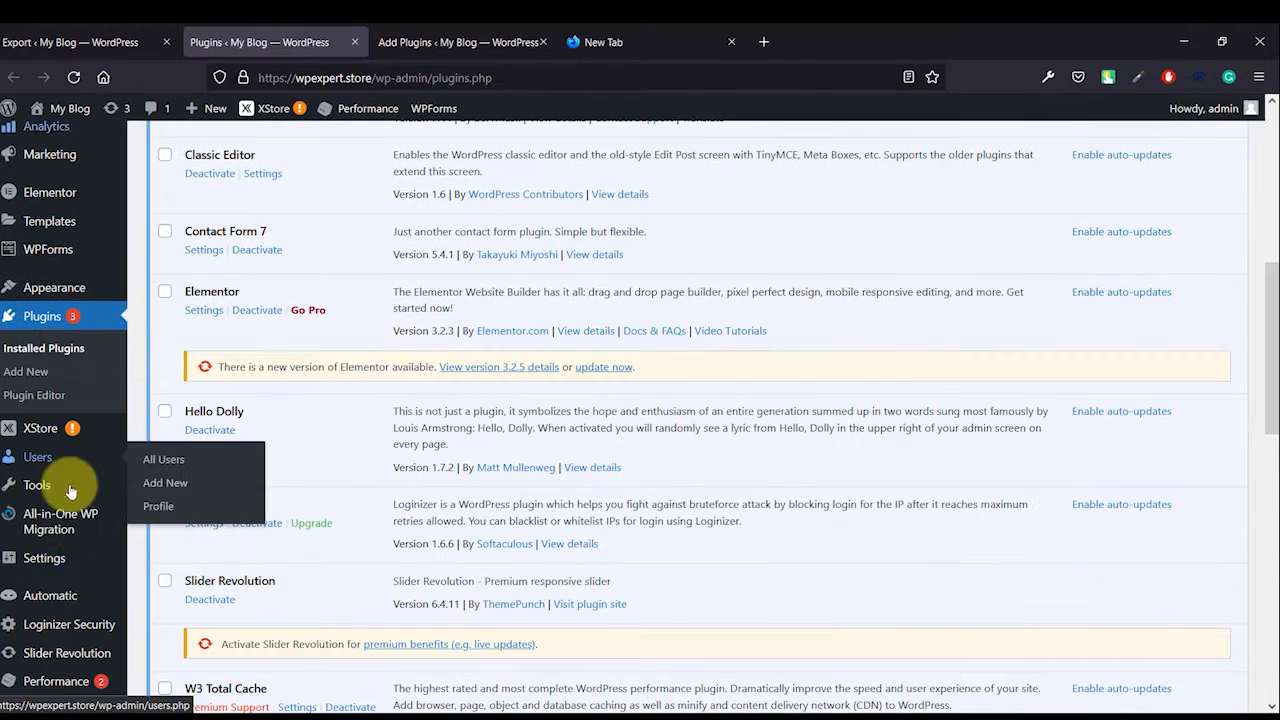
- Open the All-in-One WP Migration Backups page and switch between it and the Export tab to check the export progress
{"action": "mouse_move", "coordinate": [60, 520]}
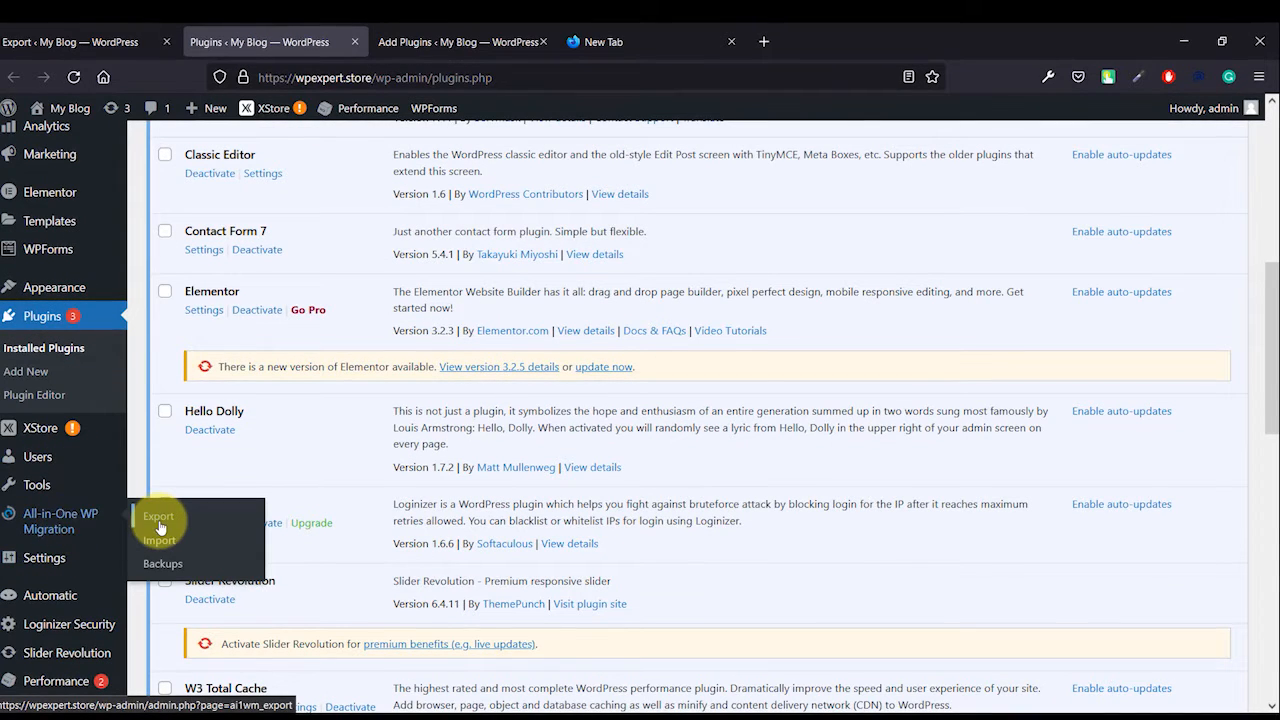
{"action": "left_click", "coordinate": [162, 563]}
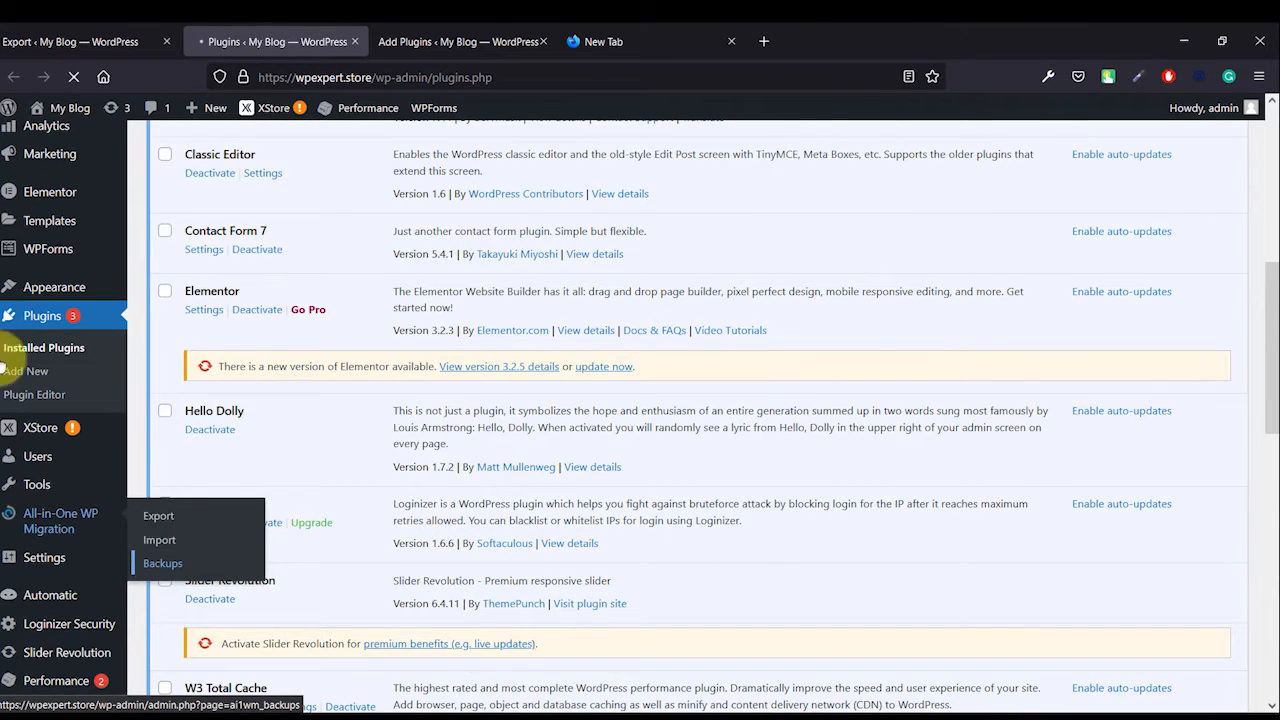
{"action": "left_click", "coordinate": [93, 44]}
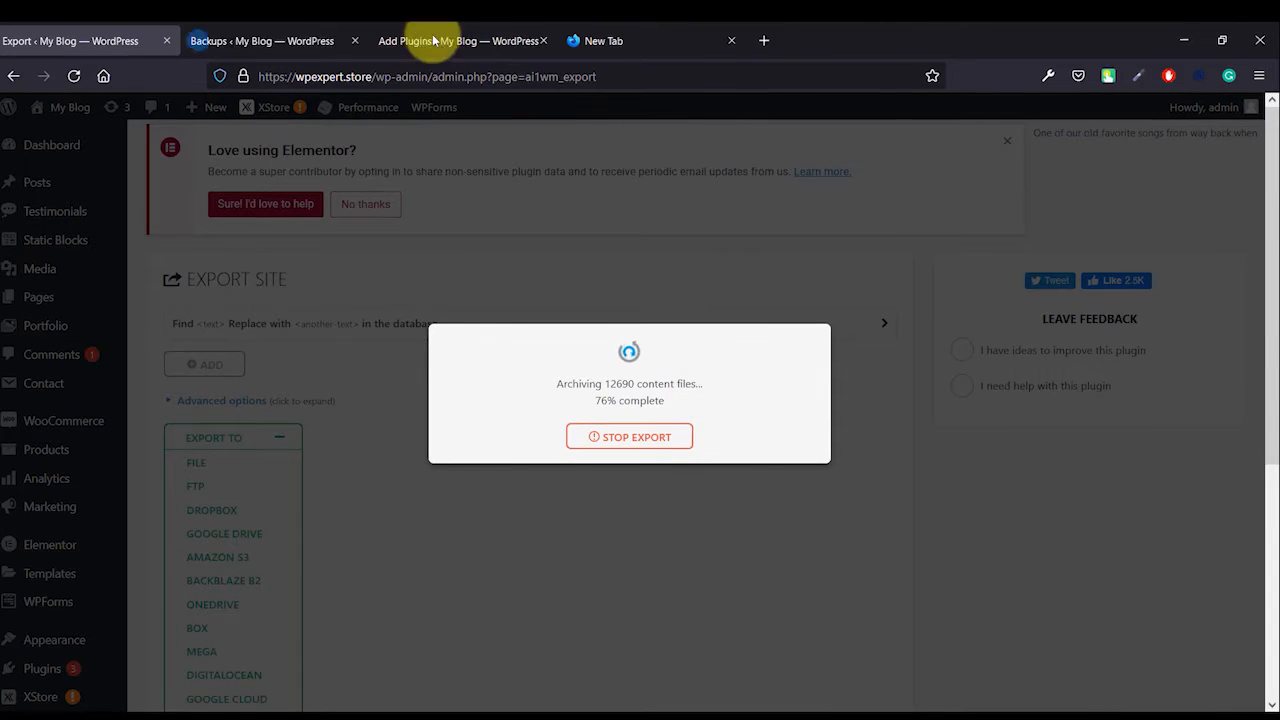
{"action": "left_click", "coordinate": [282, 41]}
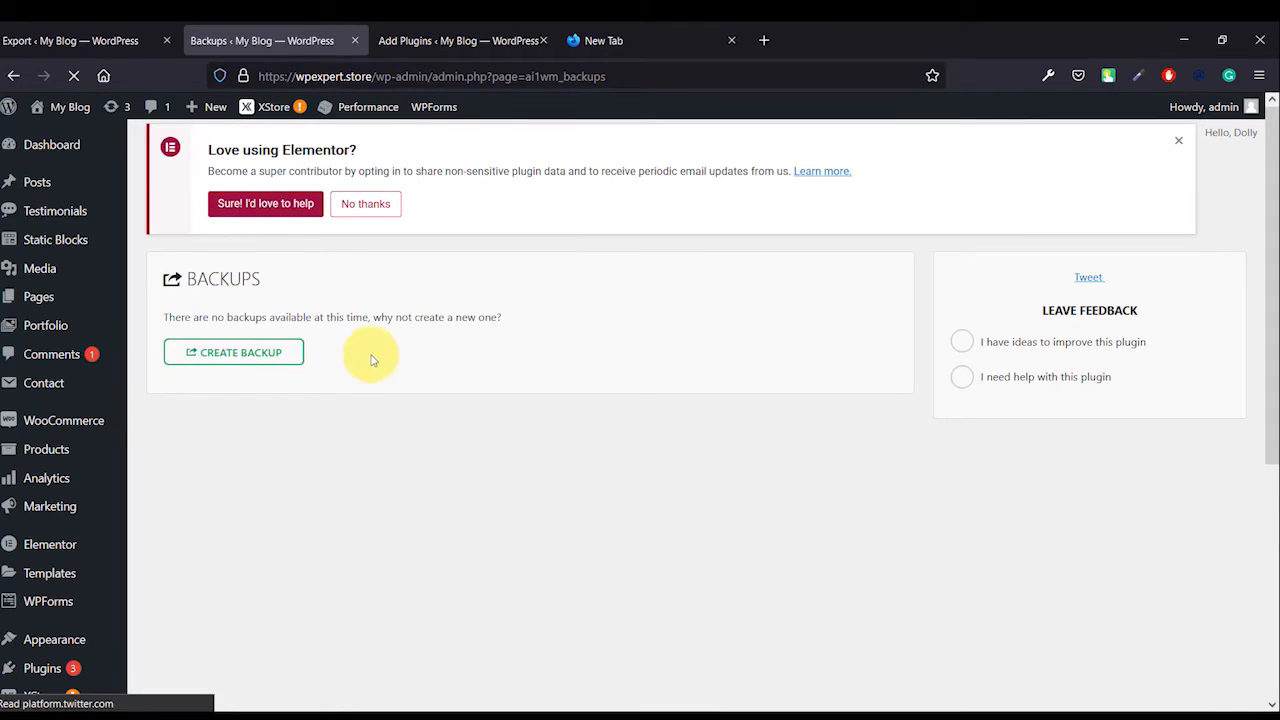
{"action": "left_click", "coordinate": [110, 44]}
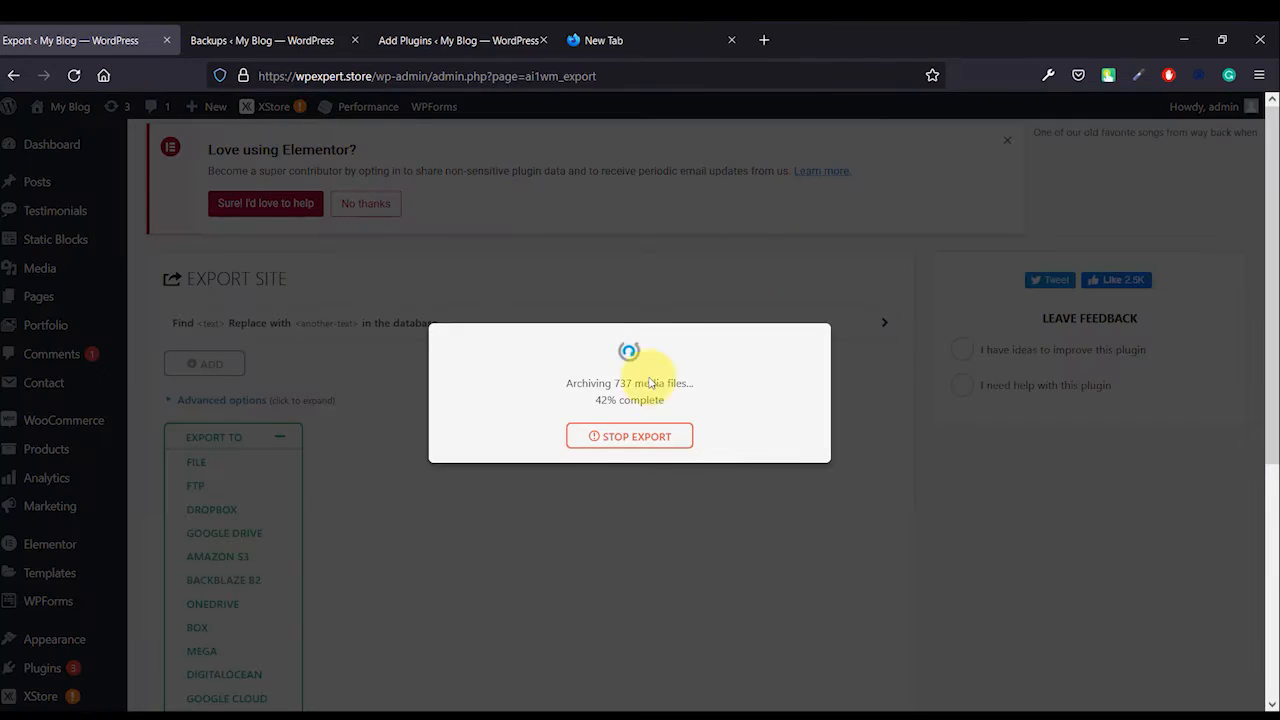
{"action": "left_click", "coordinate": [251, 40]}
{"action": "scroll", "coordinate": [130, 537], "scroll_direction": "down", "scroll_amount": 4}
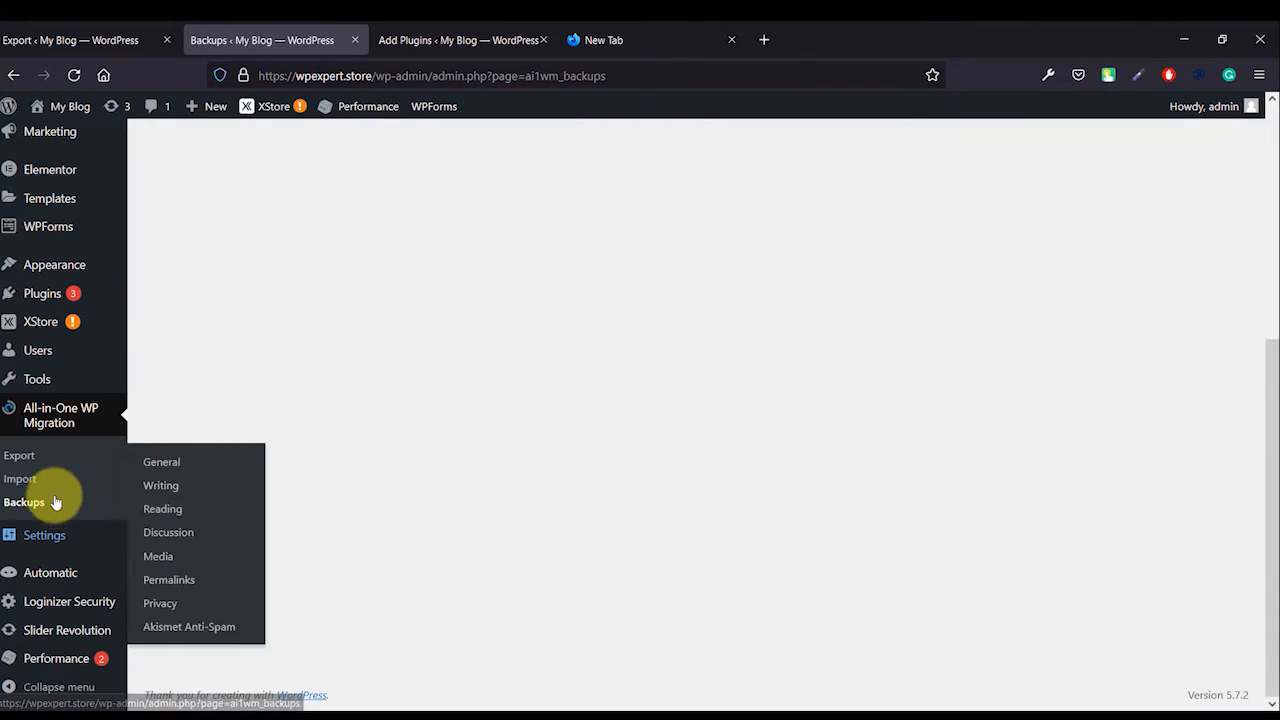
{"action": "scroll", "coordinate": [193, 333], "scroll_direction": "up", "scroll_amount": 4}
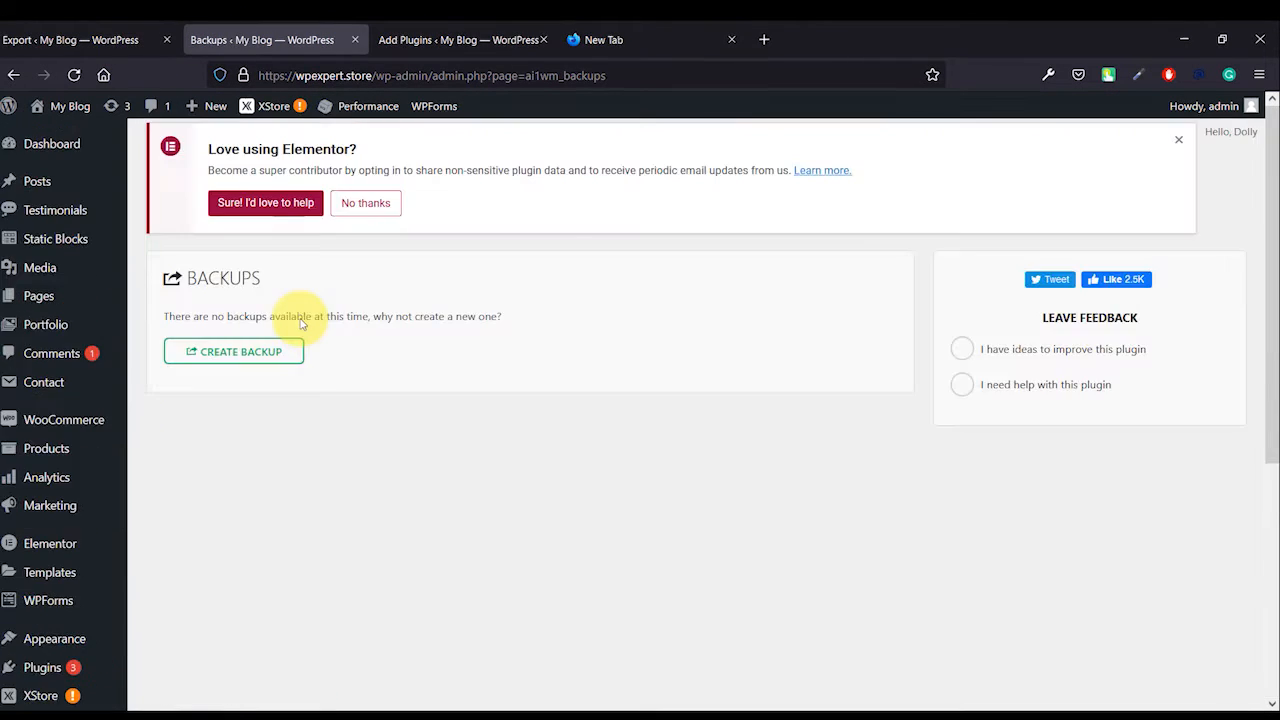
- Download the finished wpexpert.store export file from the Export tab and close the export dialog
{"action": "left_click", "coordinate": [110, 40]}
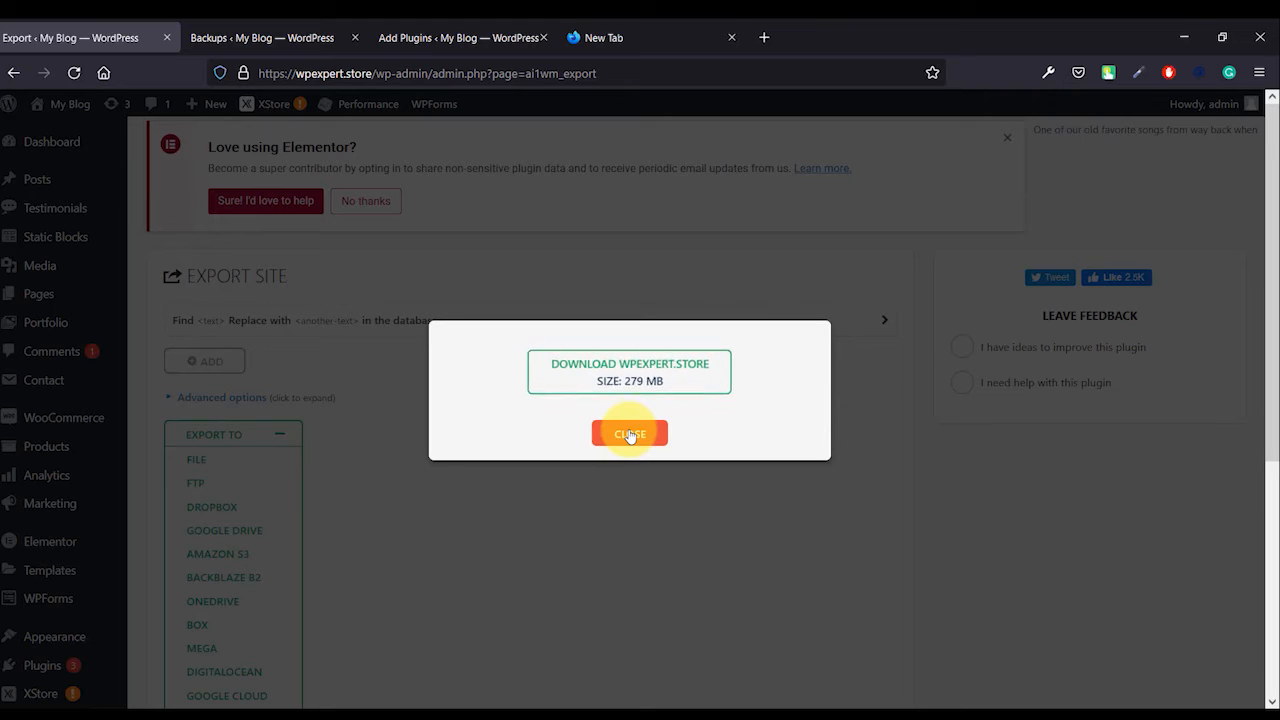
{"action": "left_click", "coordinate": [664, 381]}
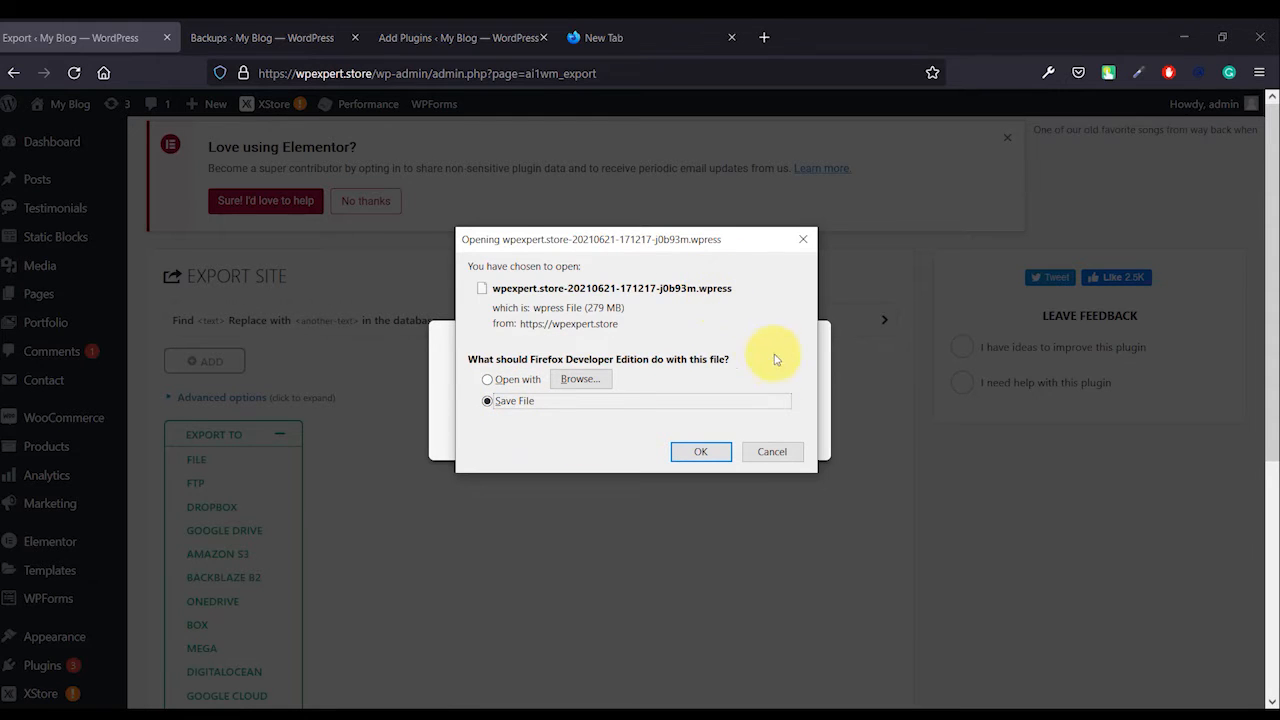
{"action": "left_click", "coordinate": [785, 457]}
{"action": "left_click", "coordinate": [626, 434]}
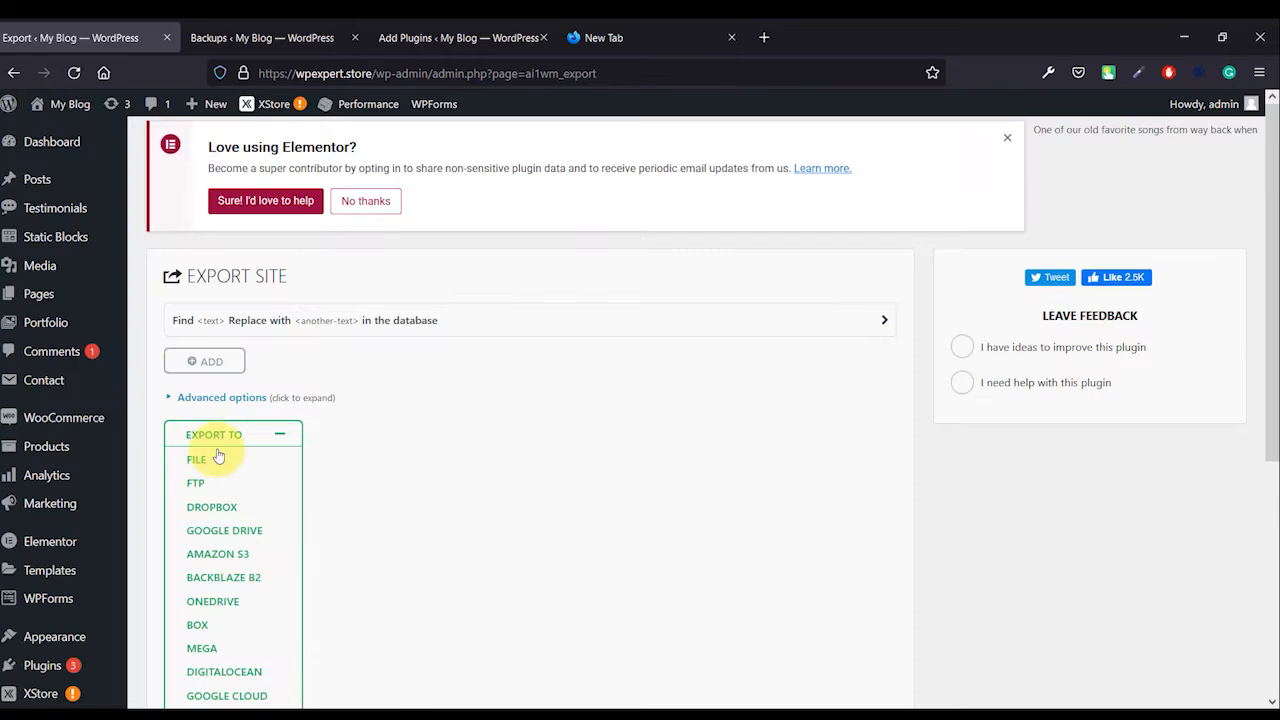
- Reload the Backups page and switch between tabs to check whether the new backup is listed
{"action": "scroll", "coordinate": [221, 502], "scroll_direction": "down", "scroll_amount": 5}
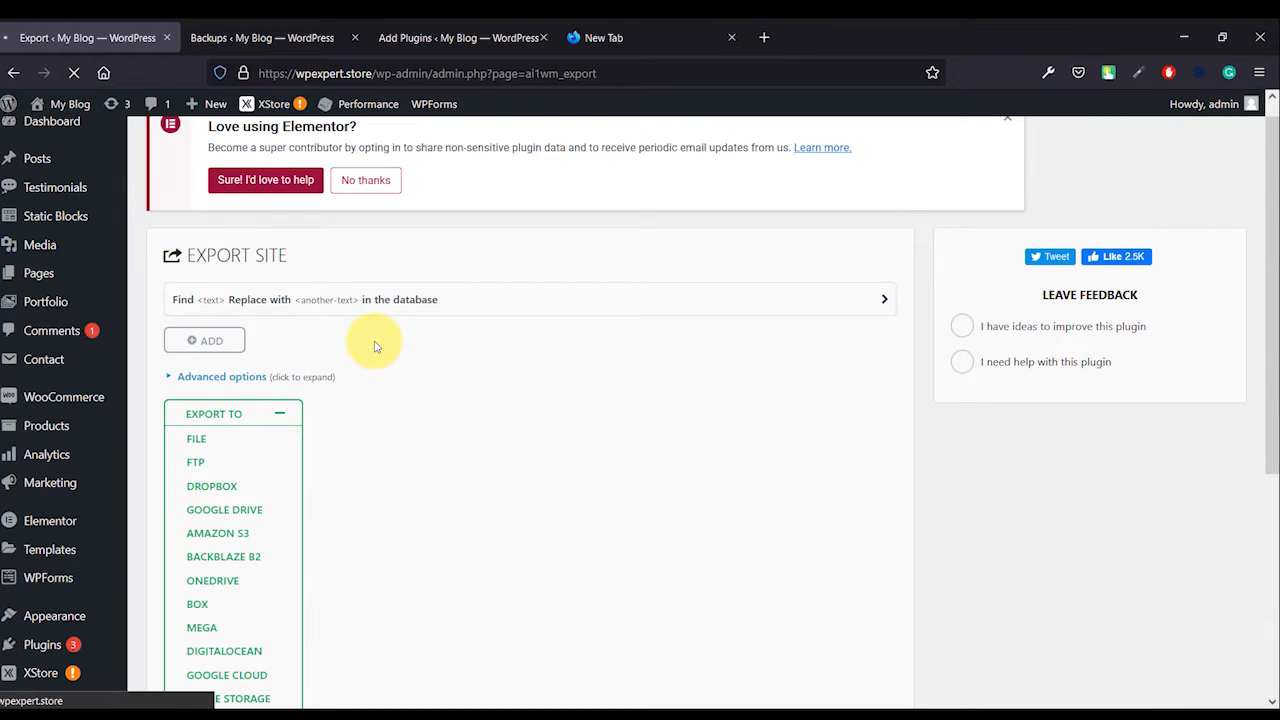
{"action": "left_click", "coordinate": [265, 40]}
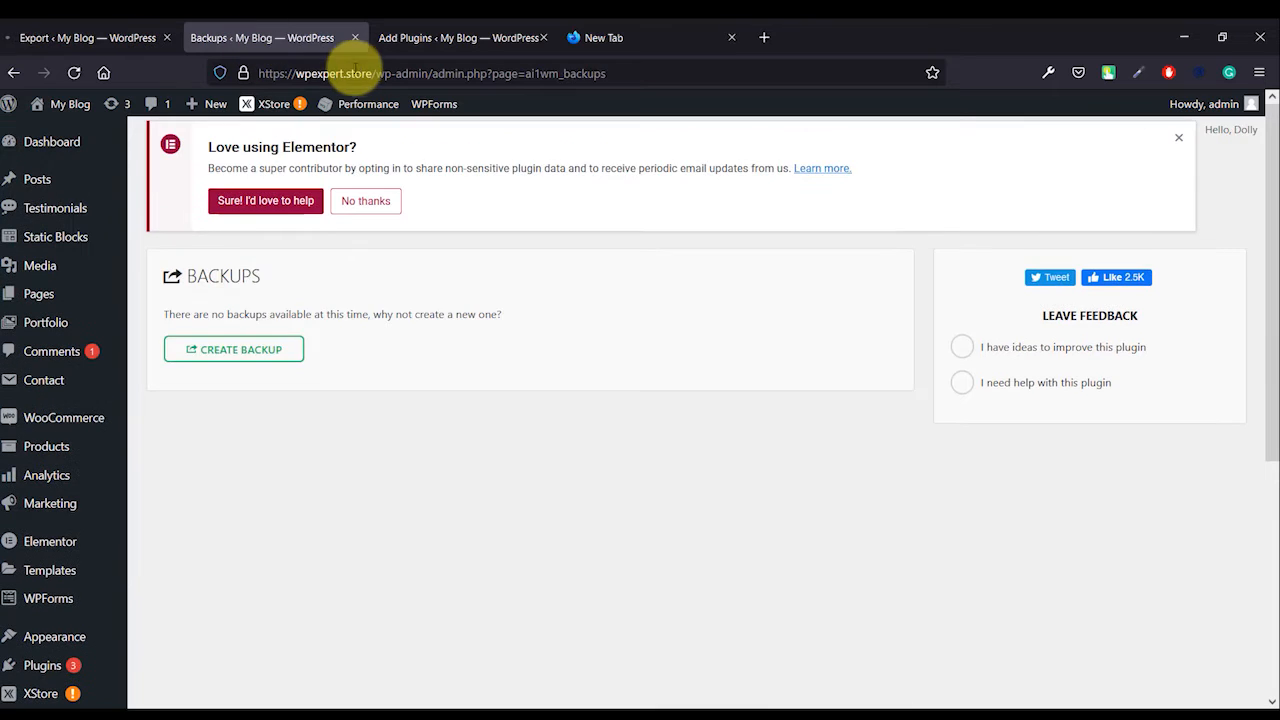
{"action": "left_click", "coordinate": [361, 70]}
{"action": "key", "text": "Return"}
{"action": "scroll", "coordinate": [30, 305], "scroll_direction": "down", "scroll_amount": 1}
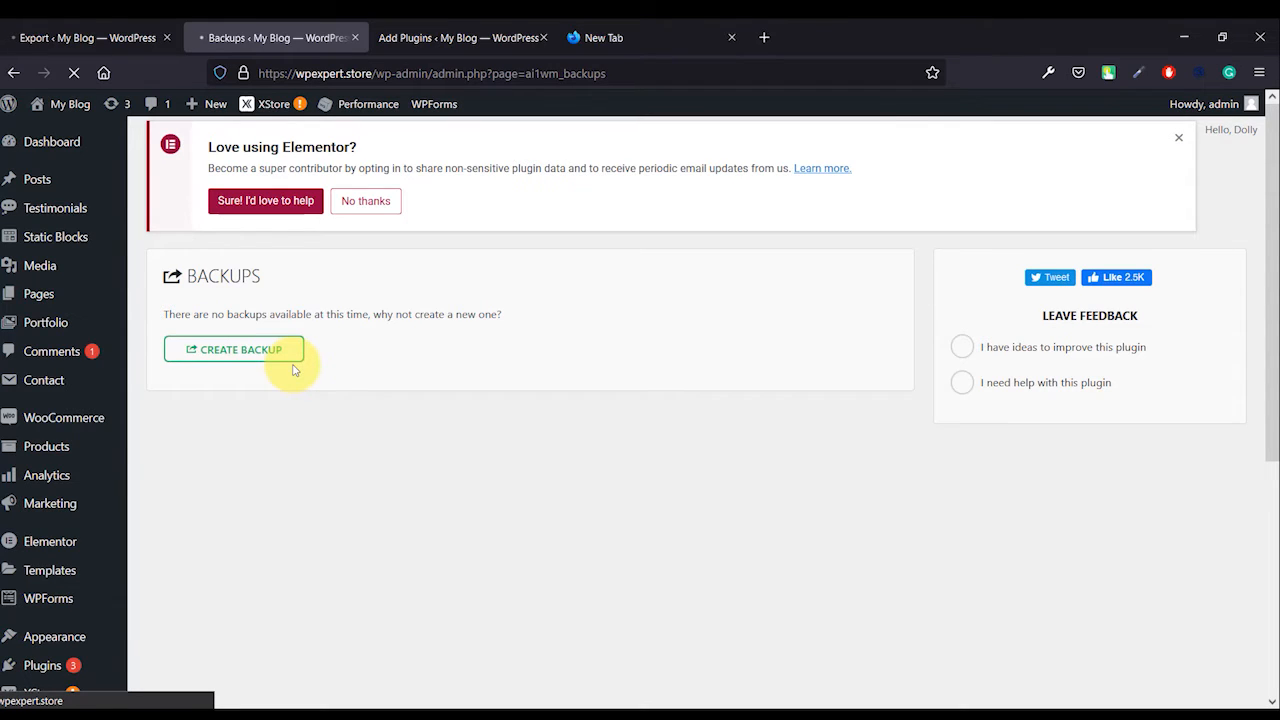
{"action": "scroll", "coordinate": [403, 360], "scroll_direction": "down", "scroll_amount": 4}
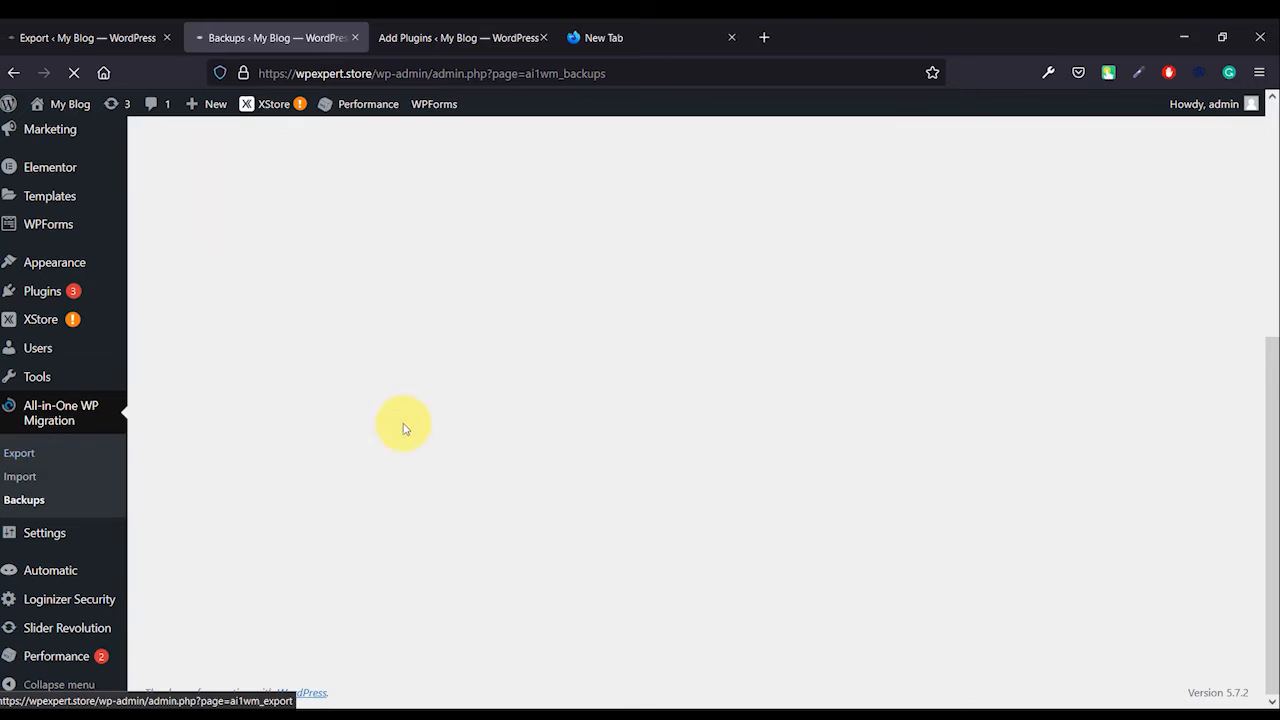
{"action": "scroll", "coordinate": [403, 428], "scroll_direction": "up", "scroll_amount": 4}
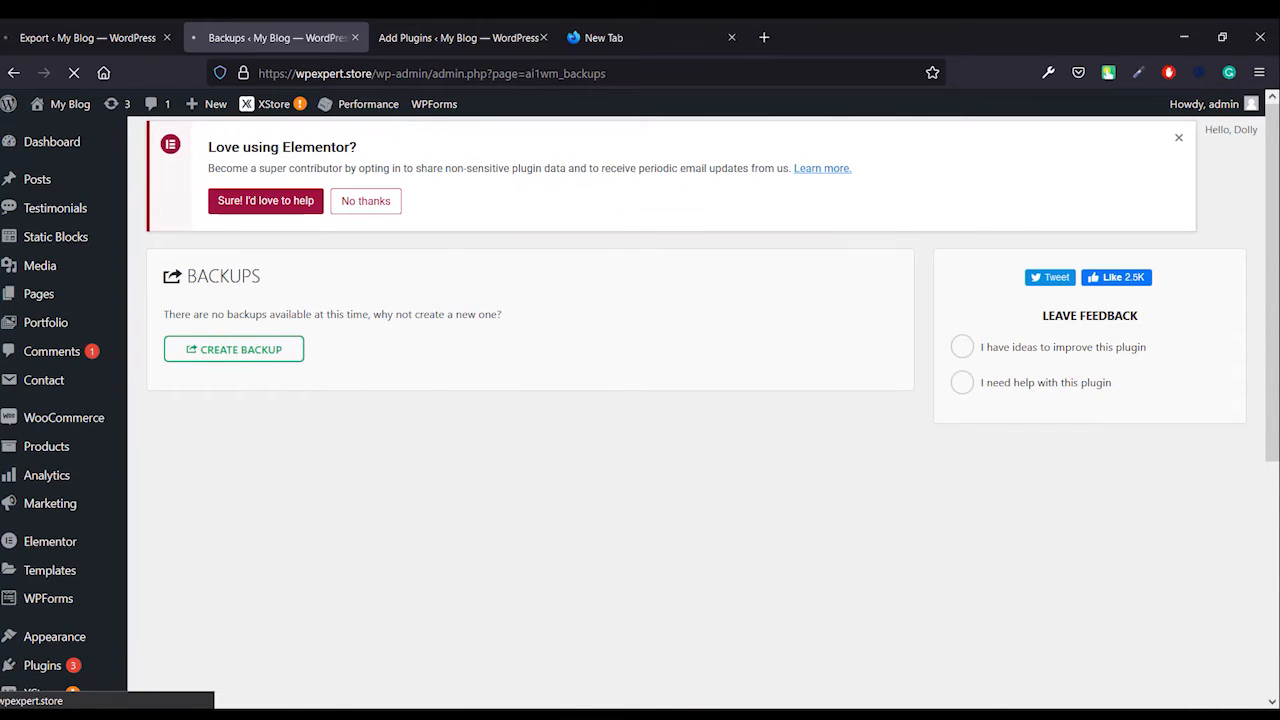
{"action": "left_click", "coordinate": [116, 41]}
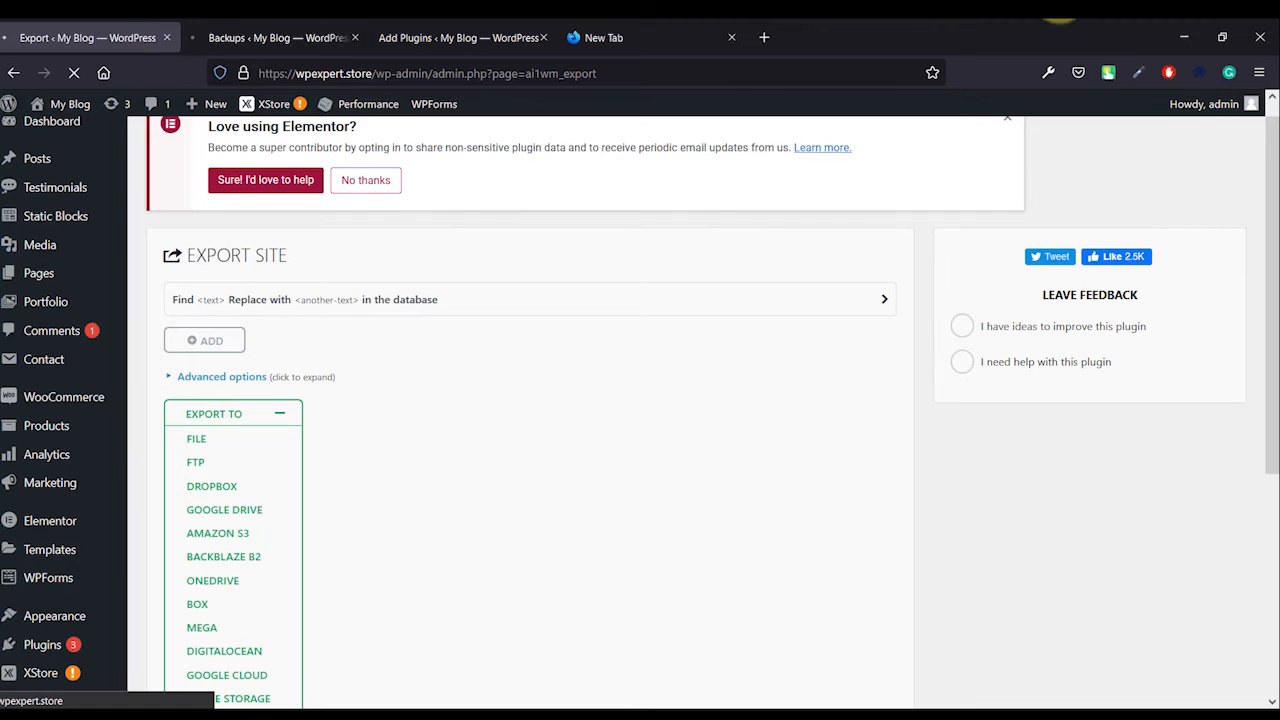
{"action": "left_click", "coordinate": [270, 43]}
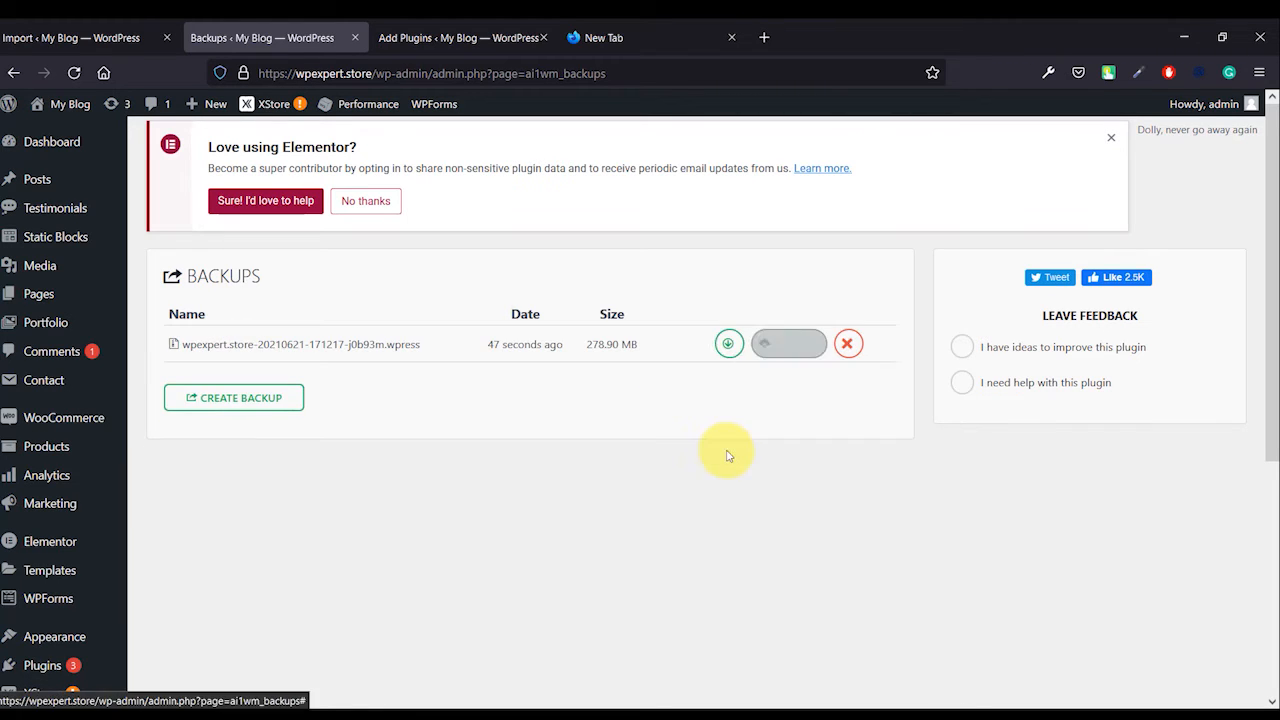
- Open the Import Site page, expand the Import From sources and open the File upload dialog, then cancel it
{"action": "scroll", "coordinate": [722, 452], "scroll_direction": "down", "scroll_amount": 5}
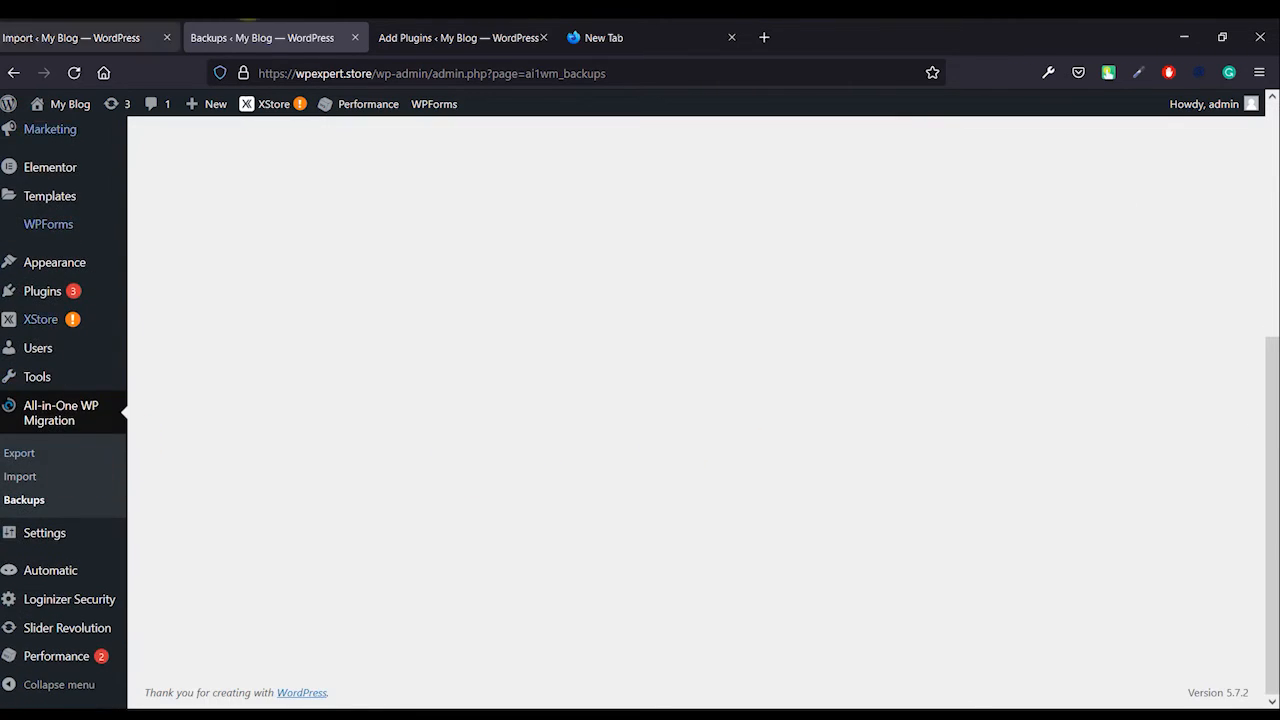
{"action": "left_click", "coordinate": [110, 38]}
{"action": "scroll", "coordinate": [520, 250], "scroll_direction": "down", "scroll_amount": 2}
{"action": "scroll", "coordinate": [400, 320], "scroll_direction": "up", "scroll_amount": 2}
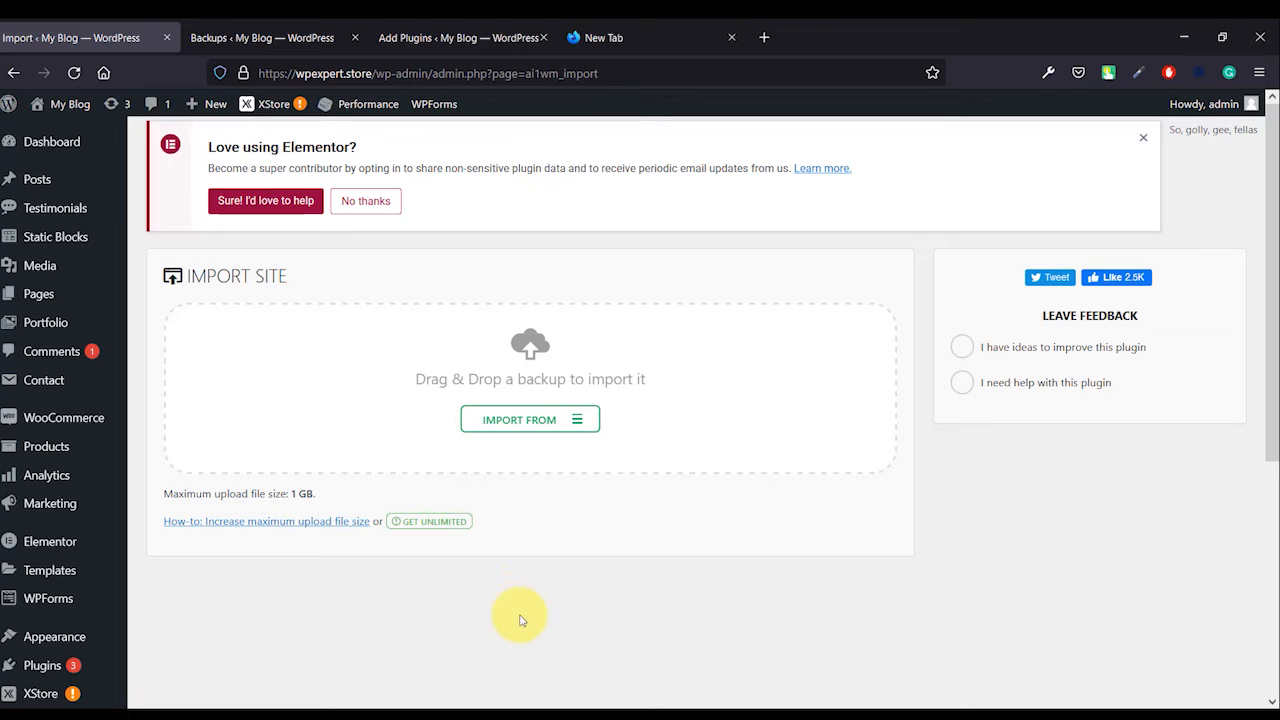
{"action": "left_click", "coordinate": [525, 419]}
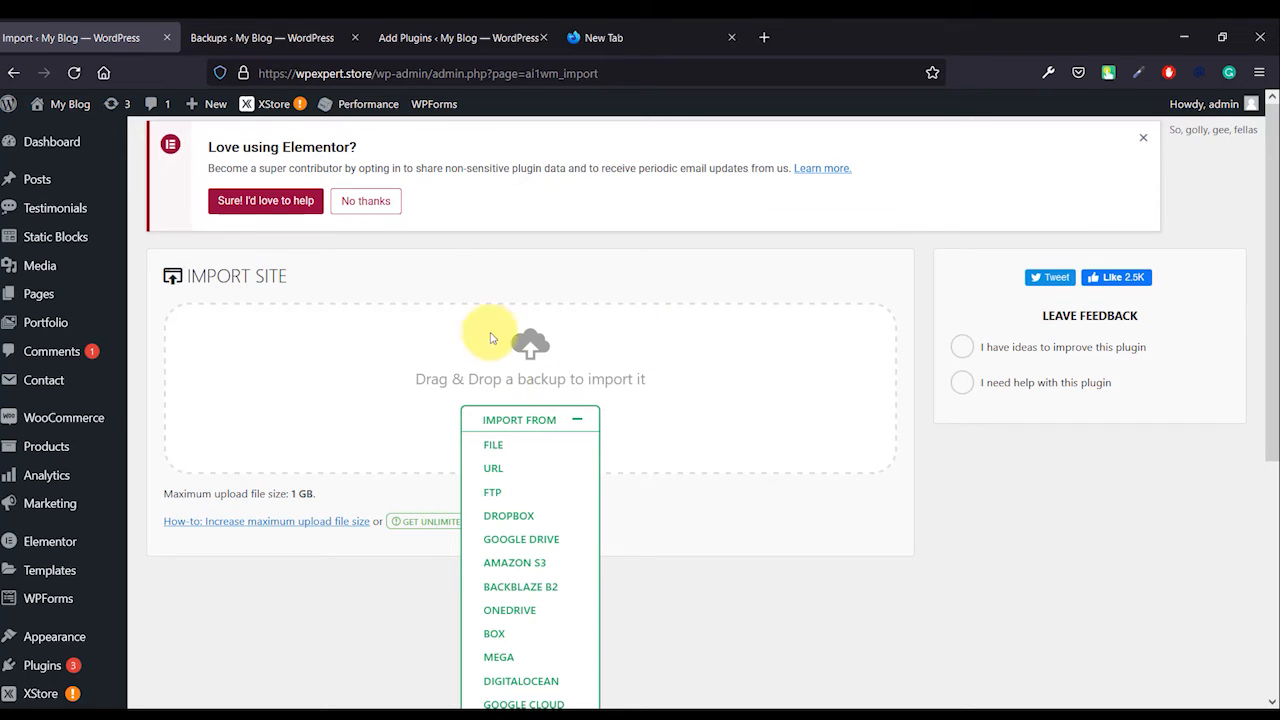
{"action": "left_click", "coordinate": [511, 445]}
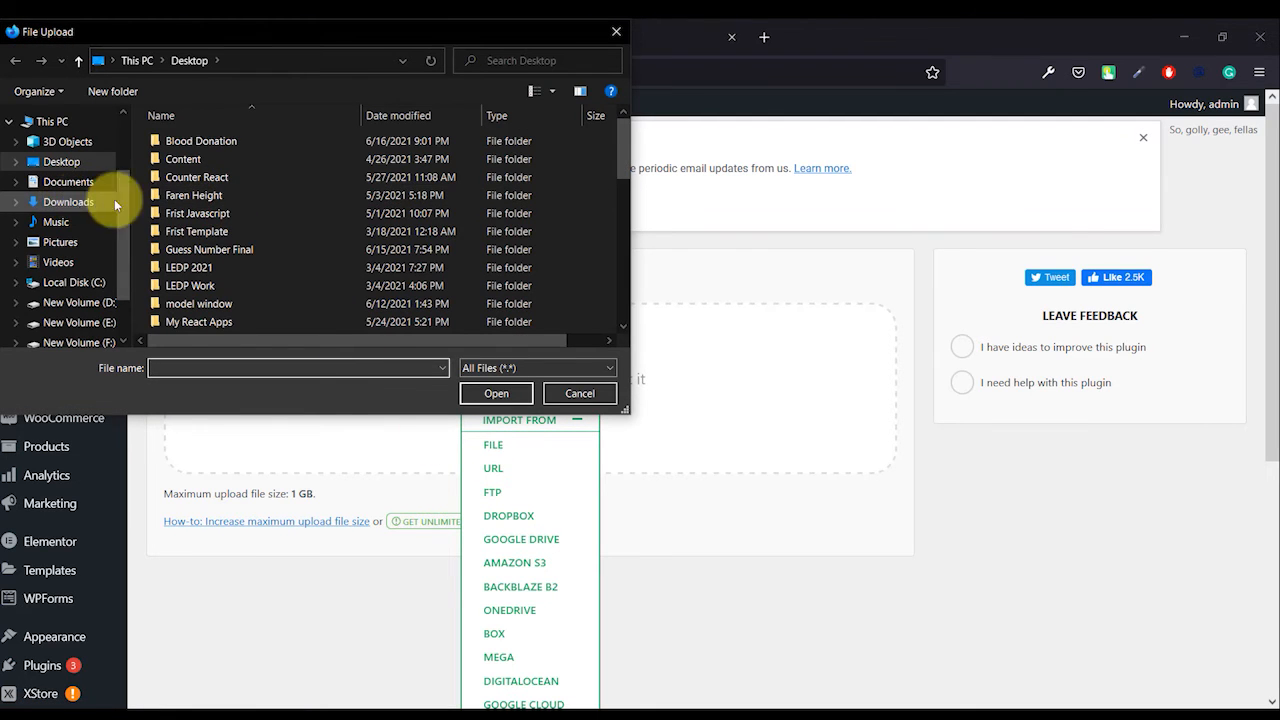
{"action": "left_click", "coordinate": [578, 394]}
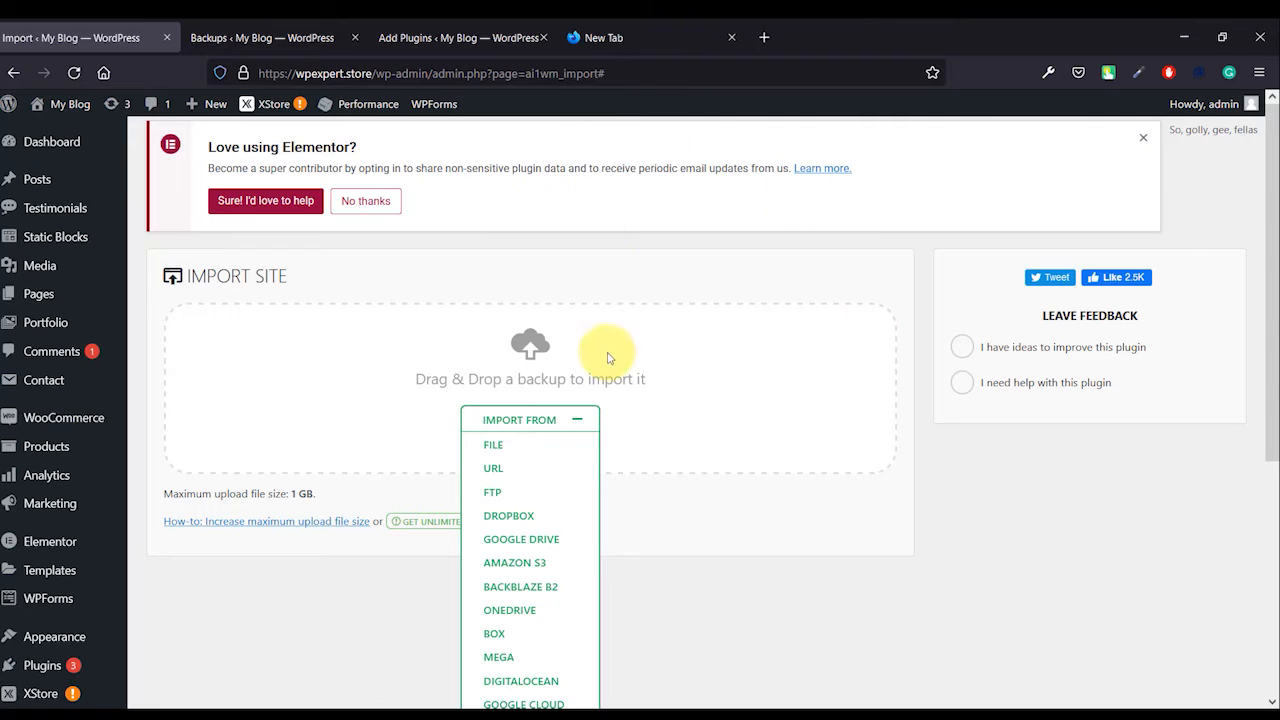
- Try to restore the listed .wpress backup from the Backups page and close the message
{"action": "scroll", "coordinate": [700, 482], "scroll_direction": "down", "scroll_amount": 2}
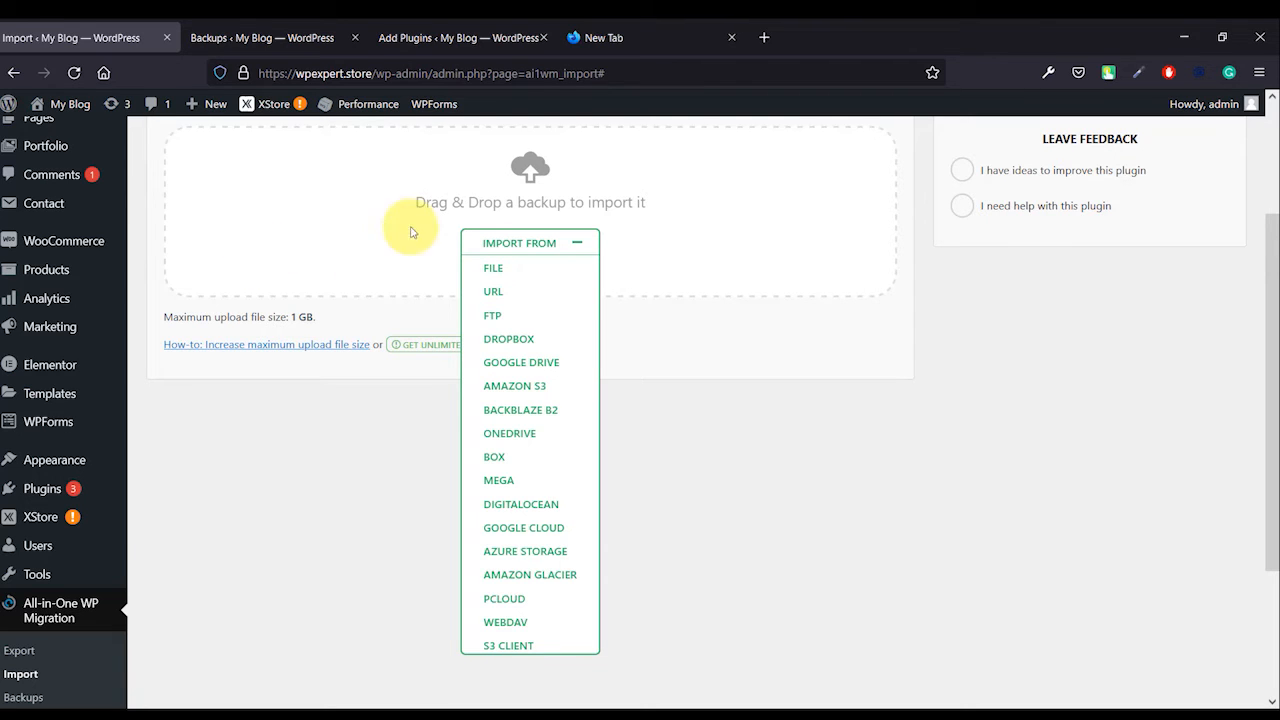
{"action": "left_click", "coordinate": [285, 38]}
{"action": "scroll", "coordinate": [300, 357], "scroll_direction": "up", "scroll_amount": 4}
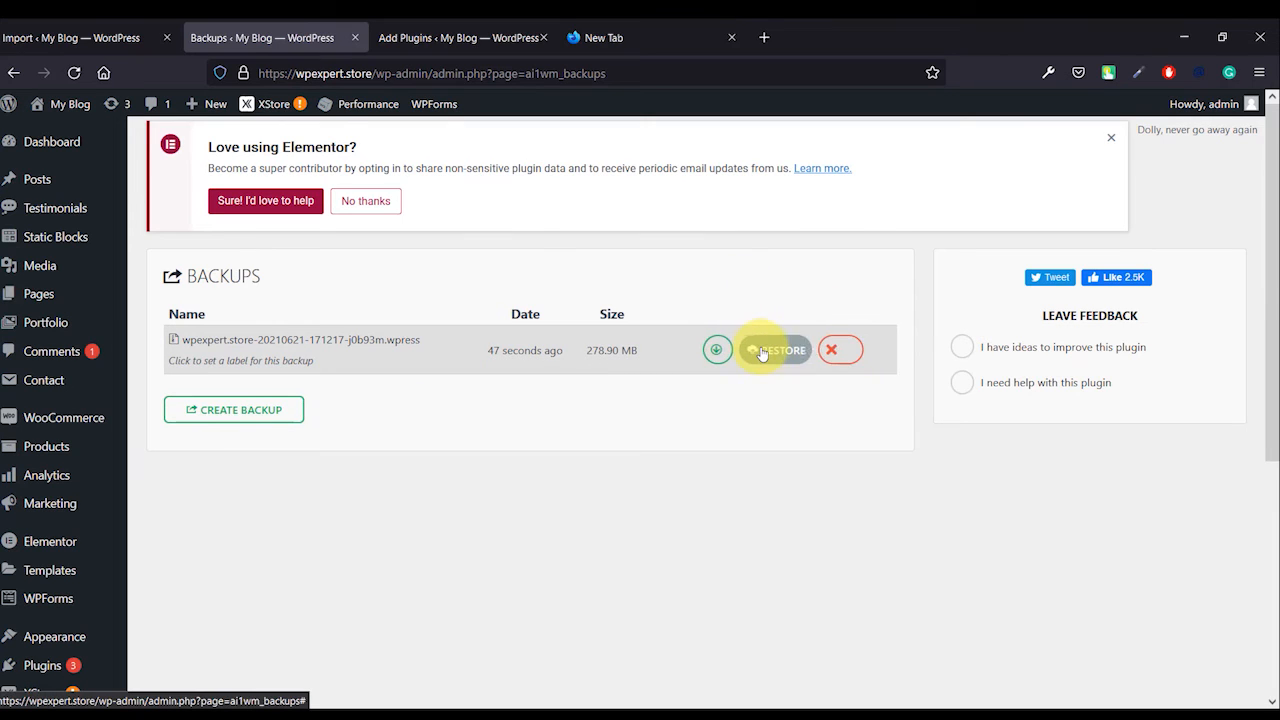
{"action": "left_click", "coordinate": [755, 350]}
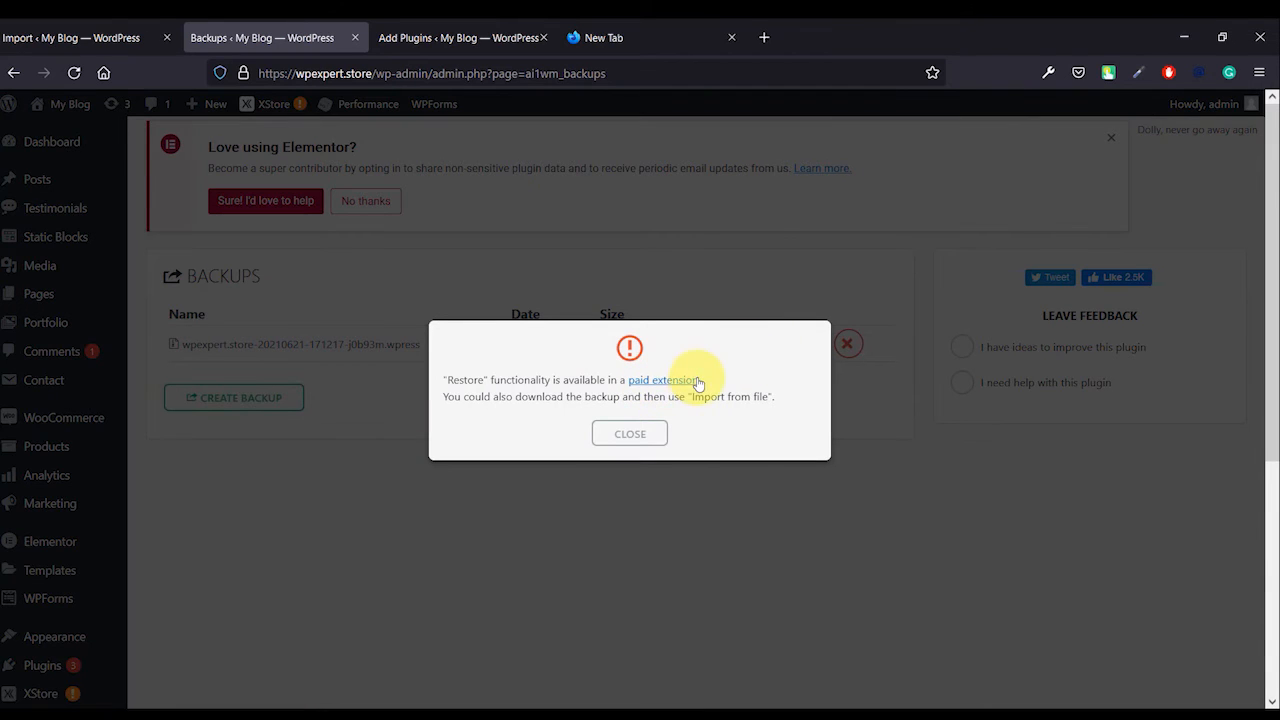
{"action": "left_click", "coordinate": [630, 433]}
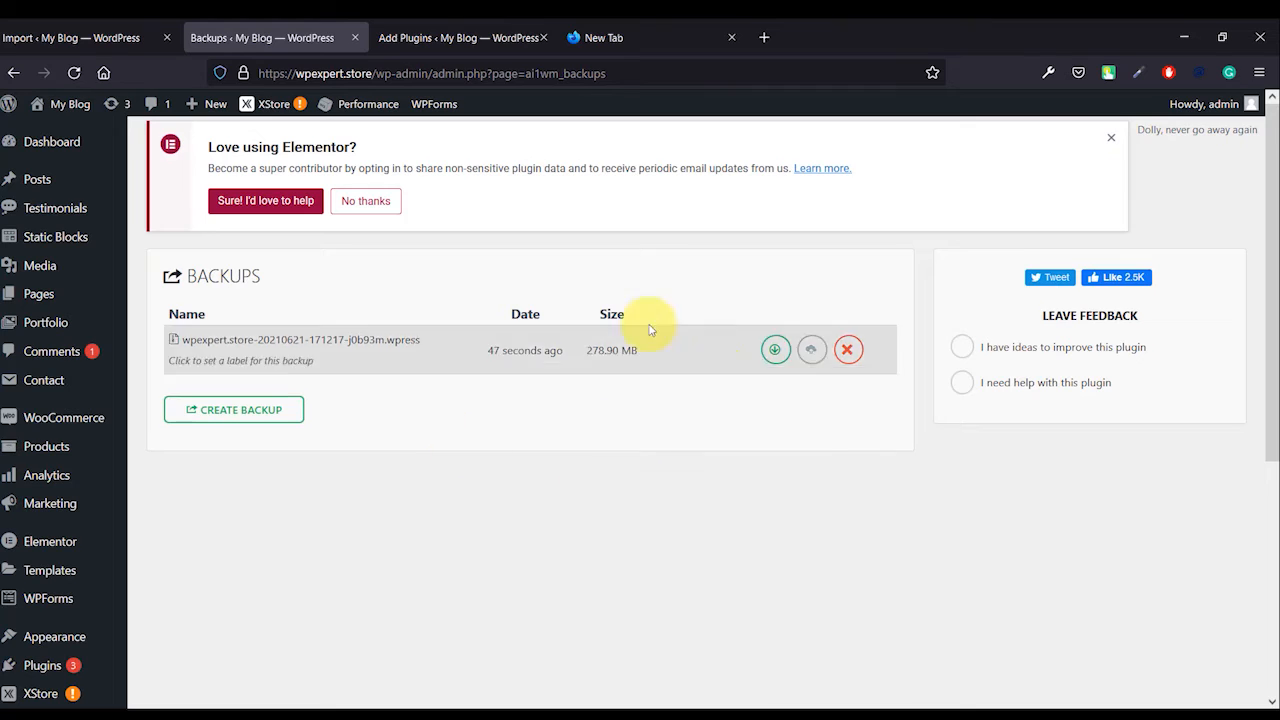
- Return to the Import Site page and scroll through the Import From sources
{"action": "left_click", "coordinate": [56, 42]}
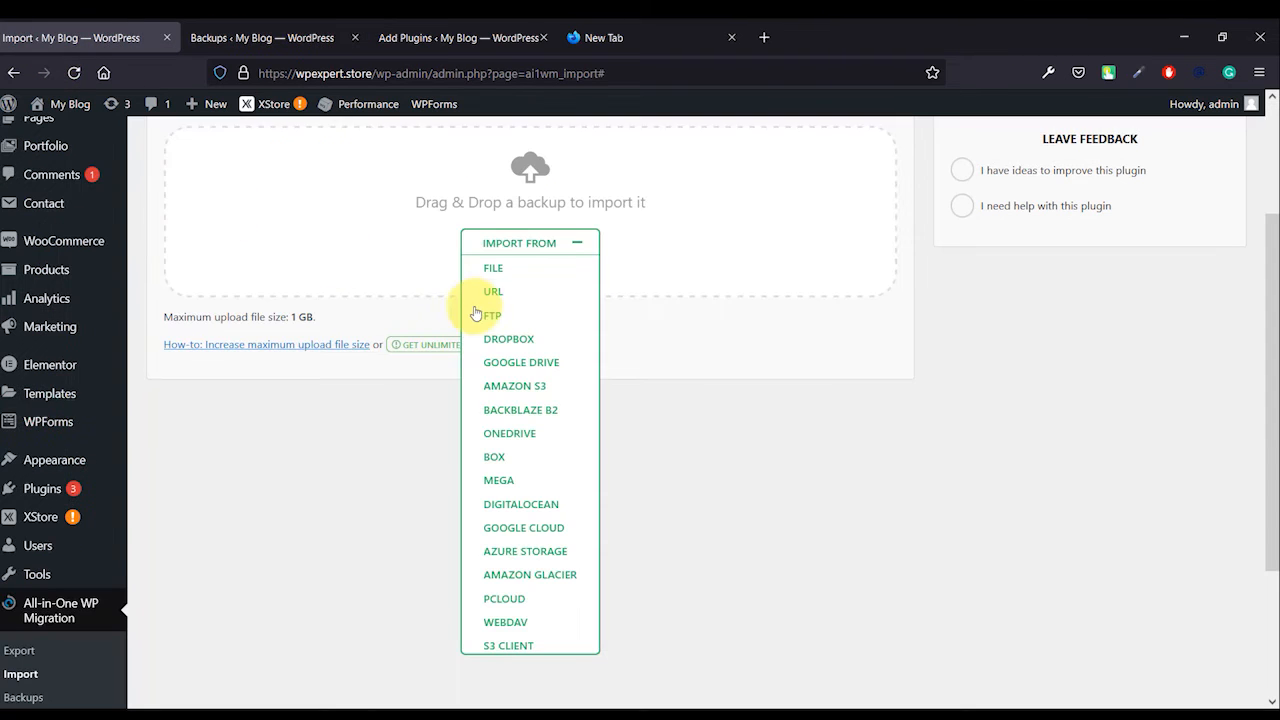
{"action": "scroll", "coordinate": [430, 177], "scroll_direction": "up", "scroll_amount": 3}
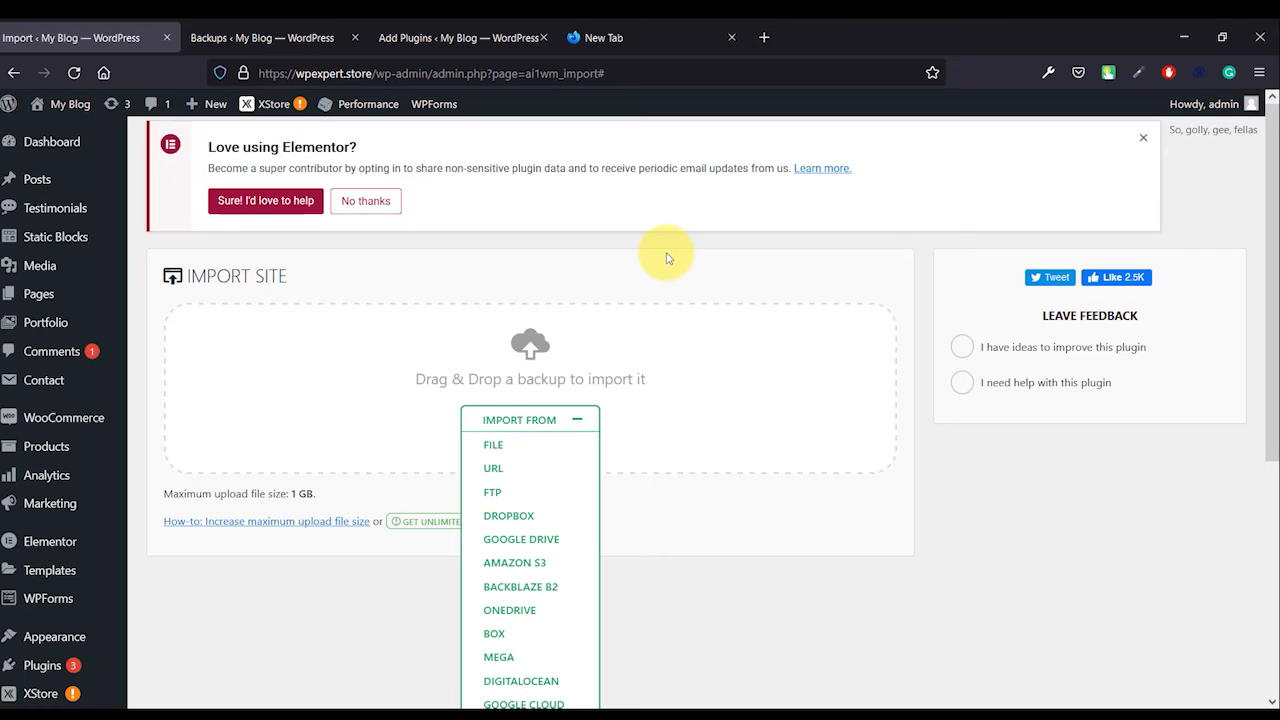
{"action": "scroll", "coordinate": [677, 323], "scroll_direction": "down", "scroll_amount": 3}
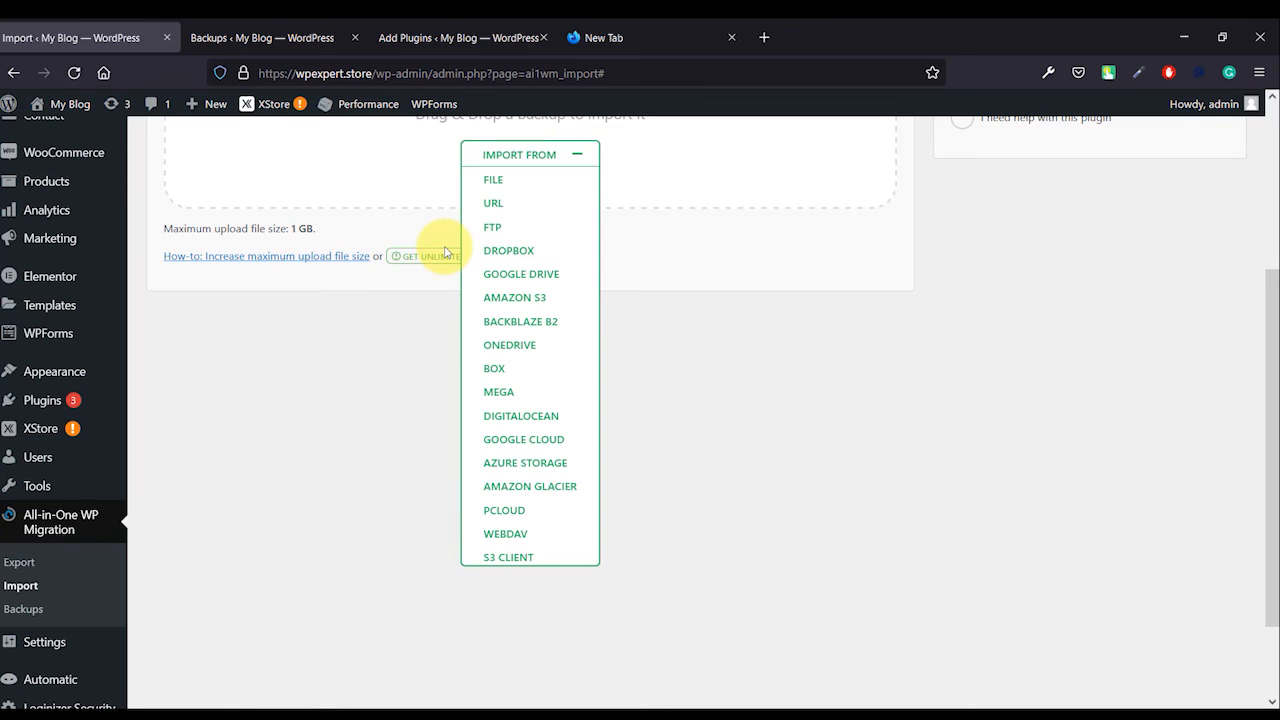
{"action": "scroll", "coordinate": [887, 245], "scroll_direction": "up", "scroll_amount": 3}
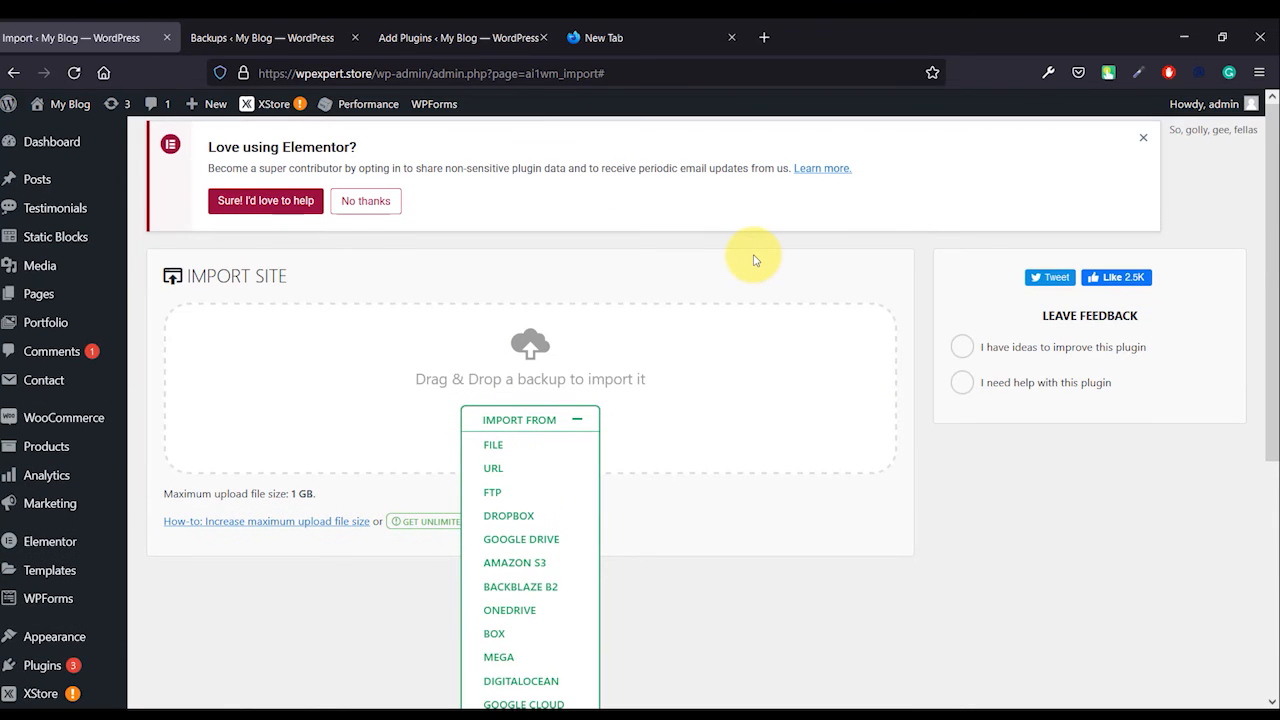